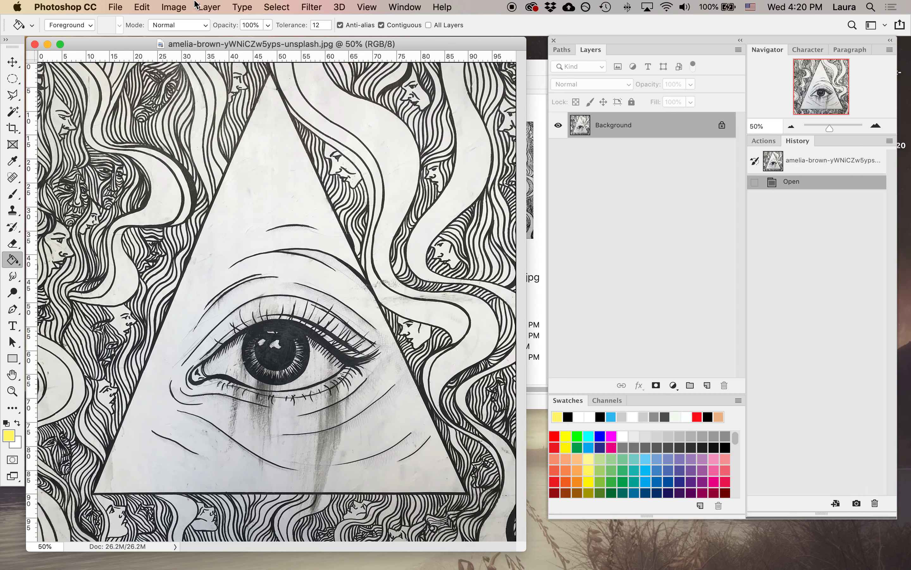
# Resize the eye drawing to 900 × 900 pixels and display it at 100%
pyautogui.click(179, 7)
pyautogui.click(215, 107)
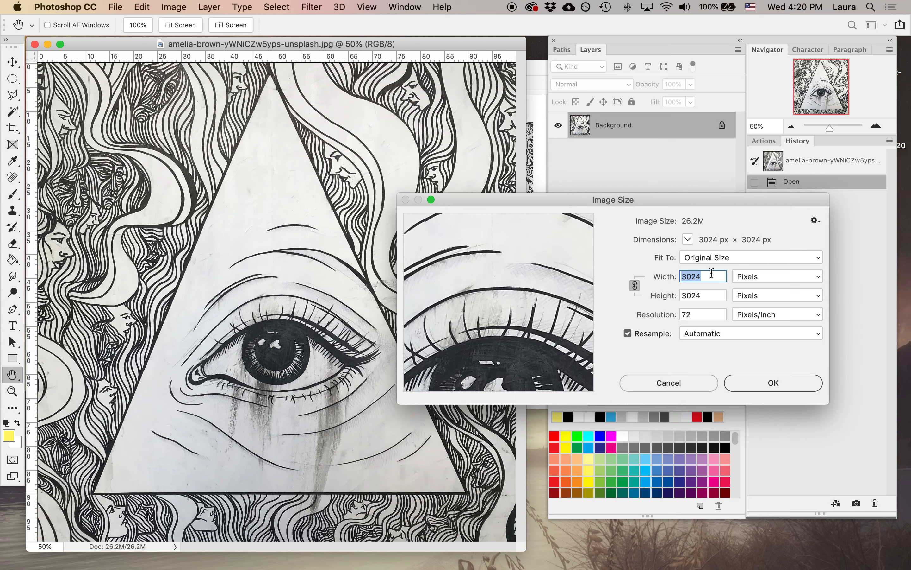
pyautogui.write('900')
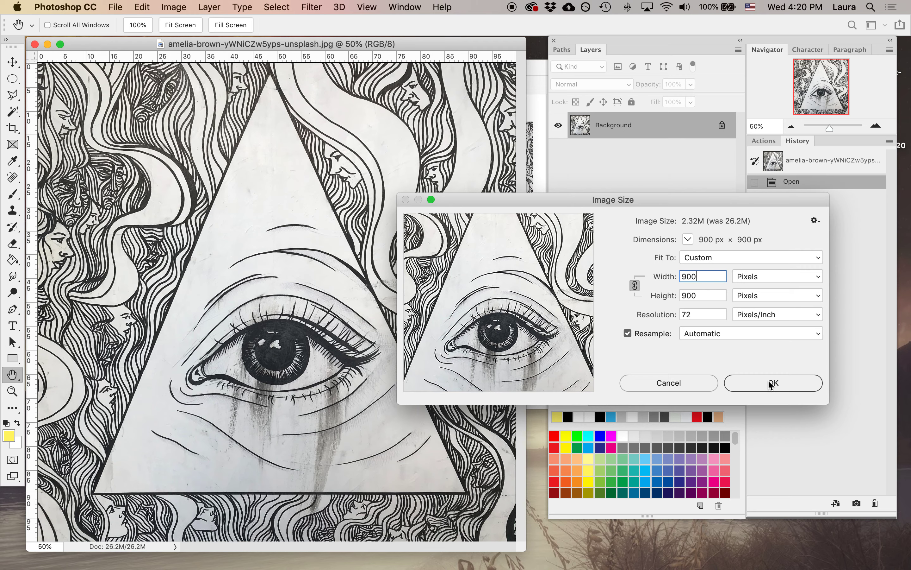
pyautogui.click(771, 383)
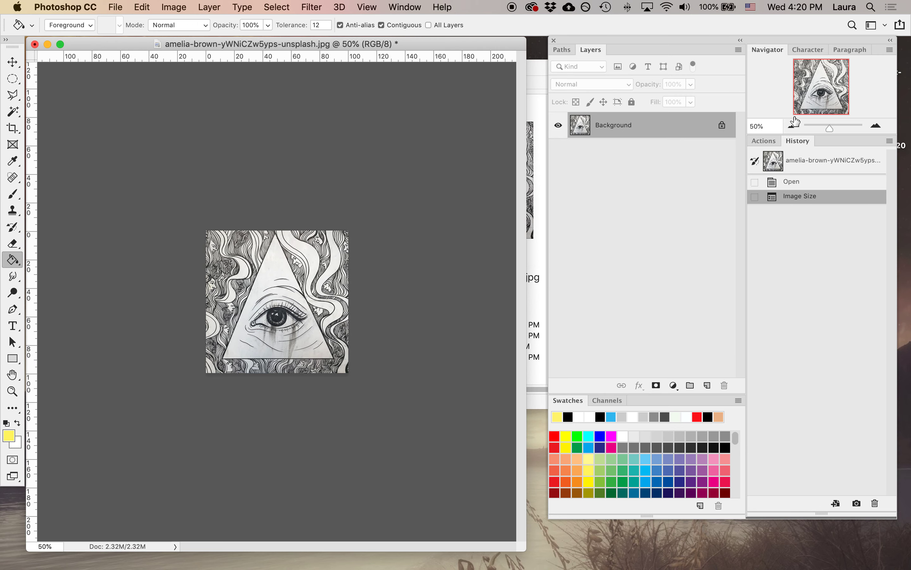
pyautogui.click(877, 127)
pyautogui.click(877, 127)
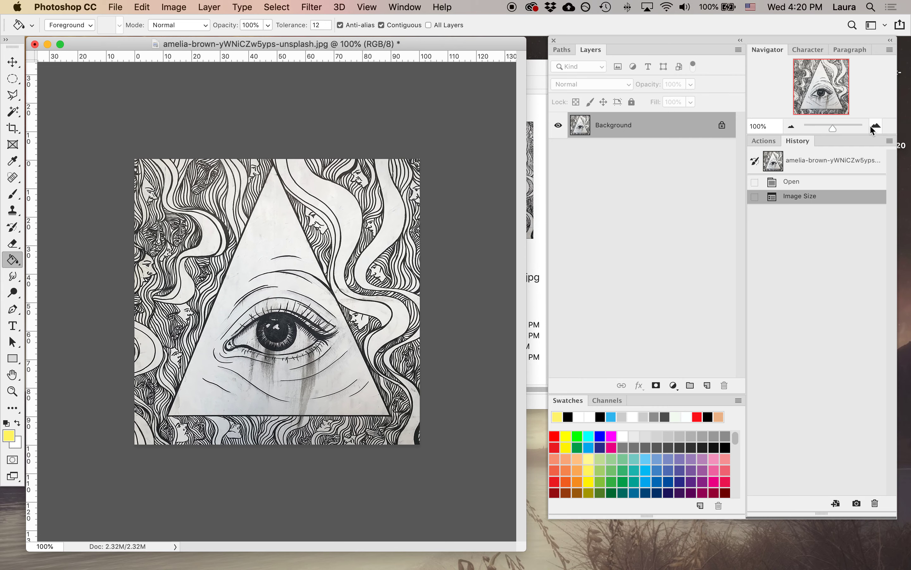
pyautogui.click(400, 5)
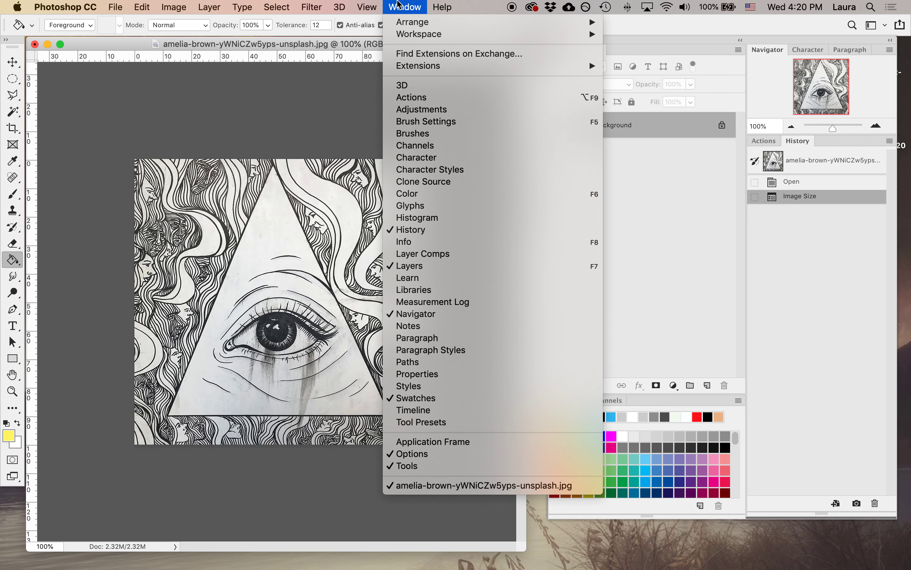
pyautogui.click(433, 265)
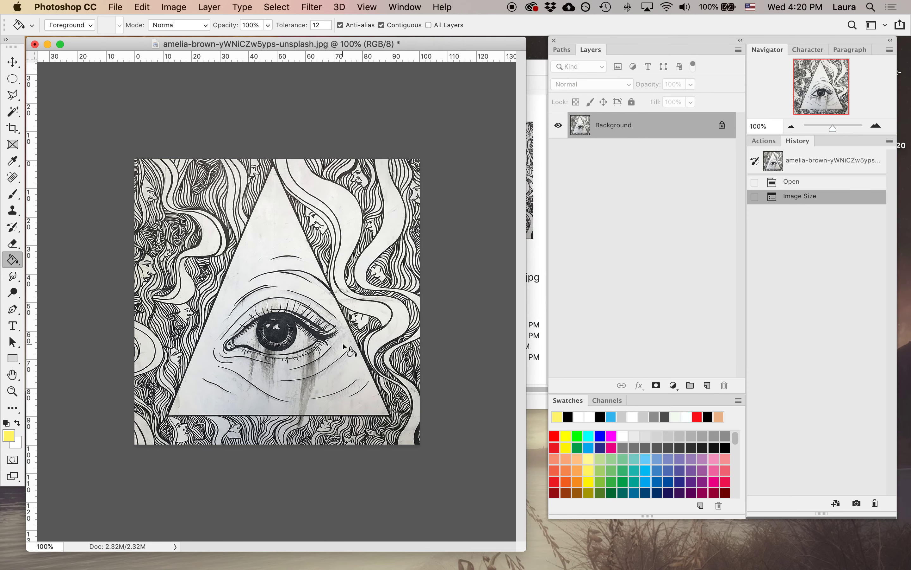
# Switch to Finder, preview PEEKASSO.gif from the color shifts folder as a reference, and return to Photoshop
pyautogui.press('super+Tab')
pyautogui.press('Down')
pyautogui.press('Down')
pyautogui.press('Down')
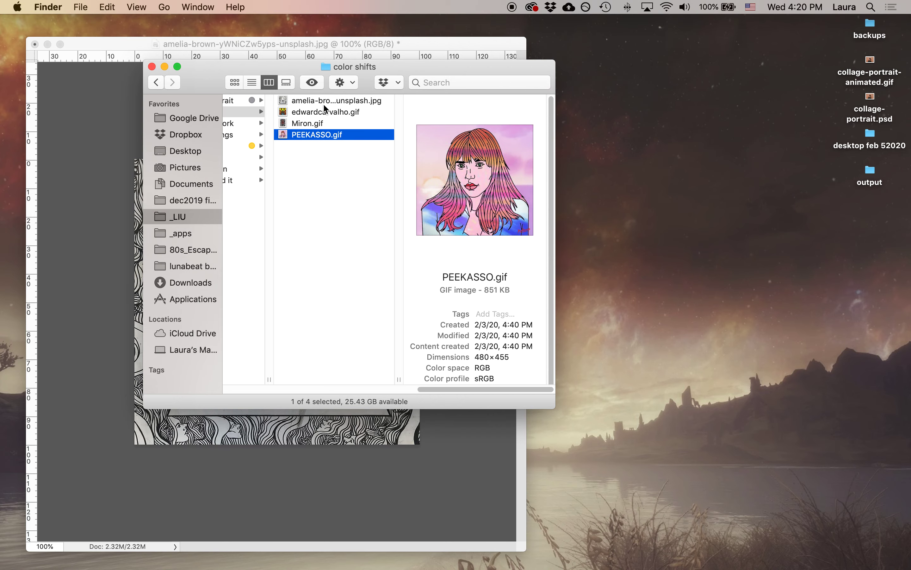
pyautogui.press('space')
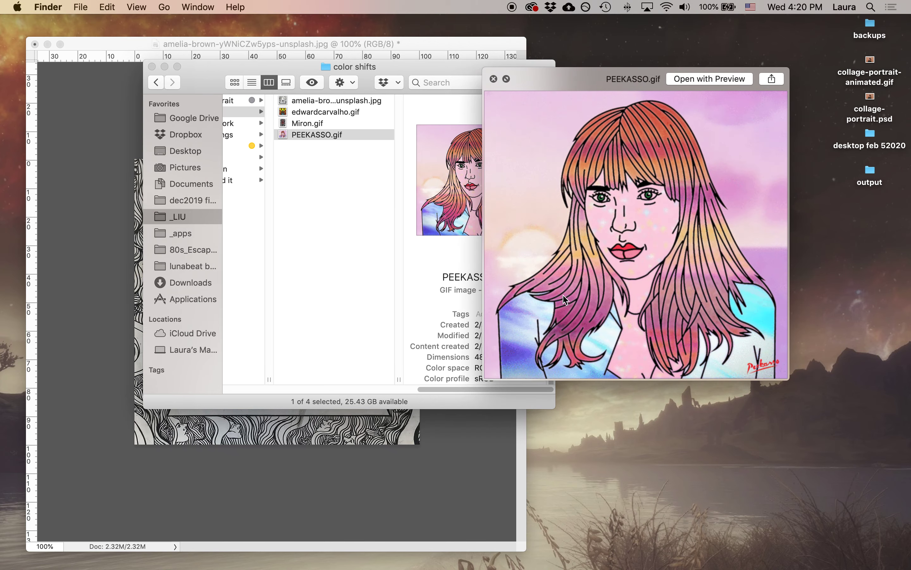
pyautogui.click(494, 79)
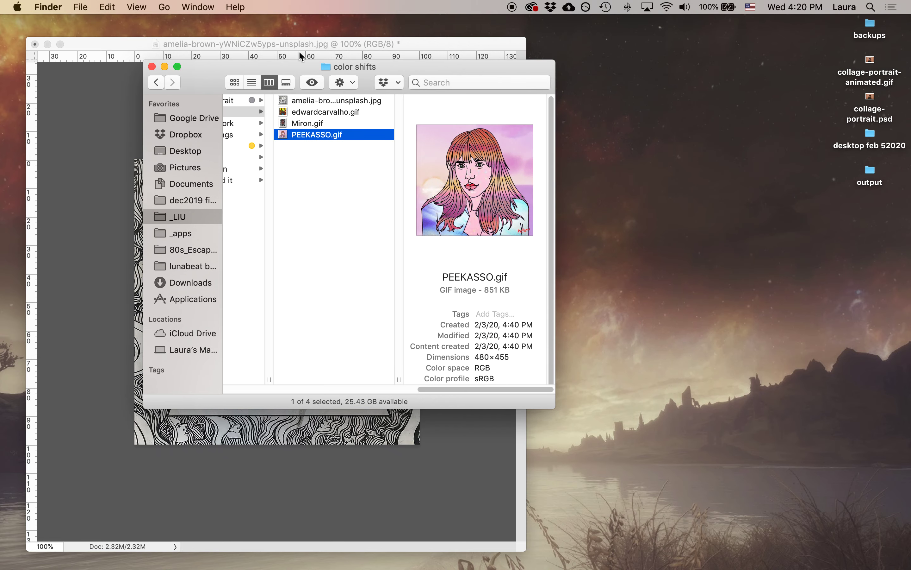
pyautogui.press('super+Tab')
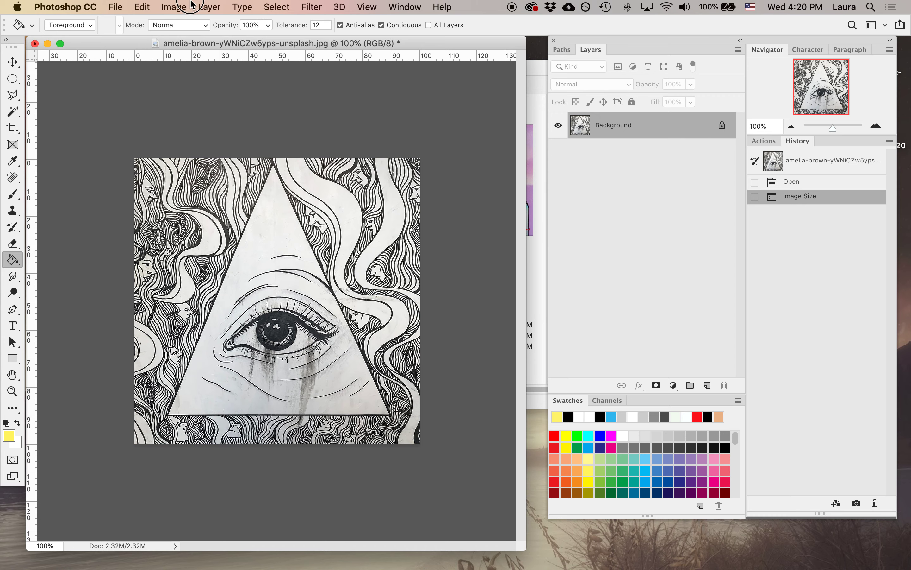
# Apply a Levels adjustment with input black at 89 and input white at 177 to heighten the drawing's contrast
pyautogui.click(190, 5)
pyautogui.moveTo(183, 22)
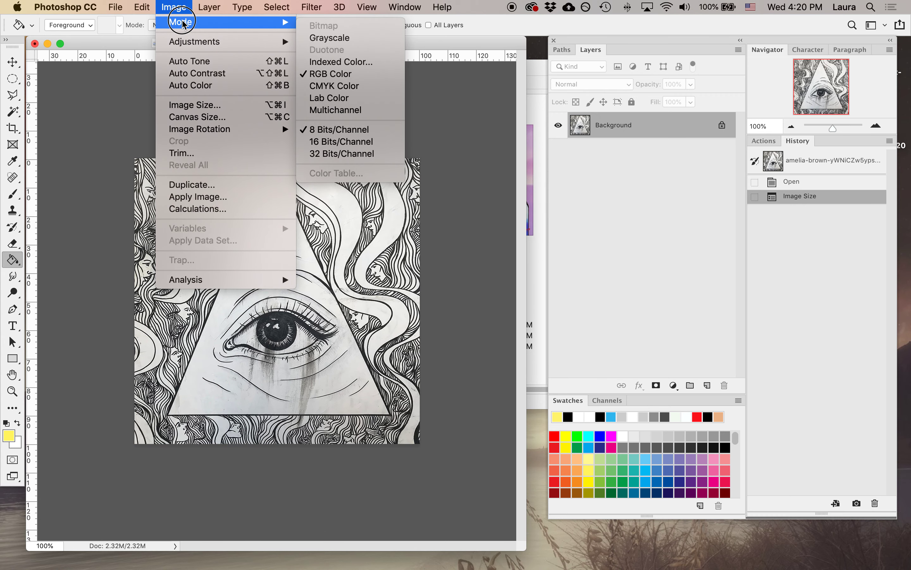
pyautogui.moveTo(196, 41)
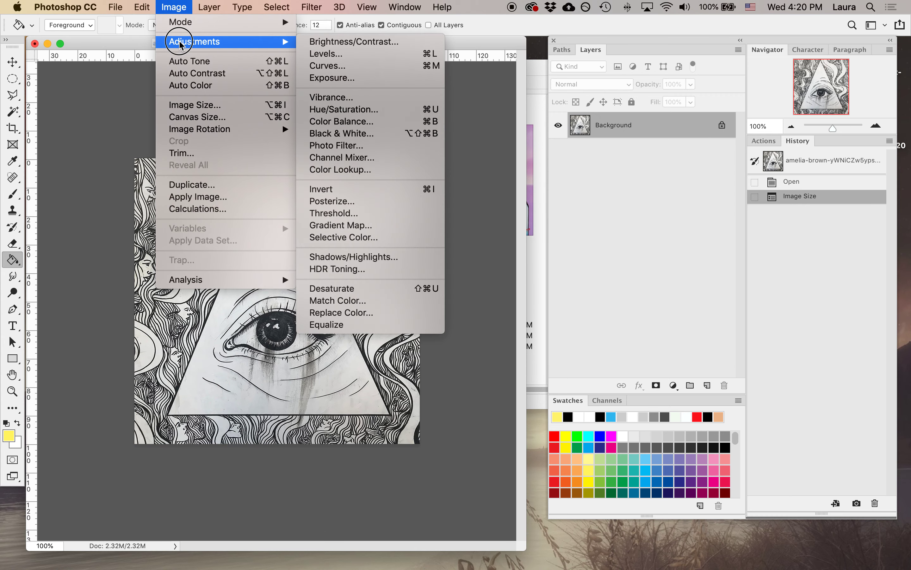
pyautogui.click(355, 57)
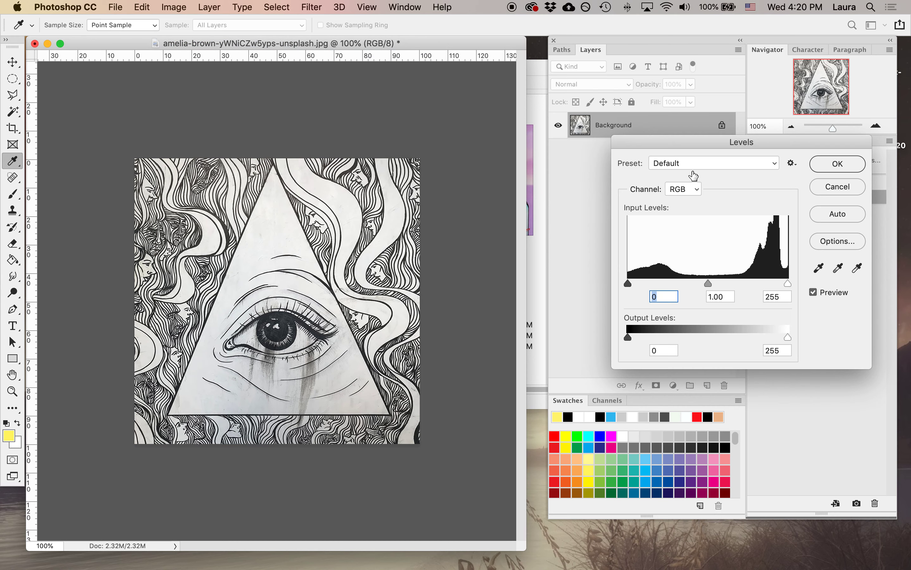
pyautogui.moveTo(693, 146); pyautogui.dragTo(571, 117)
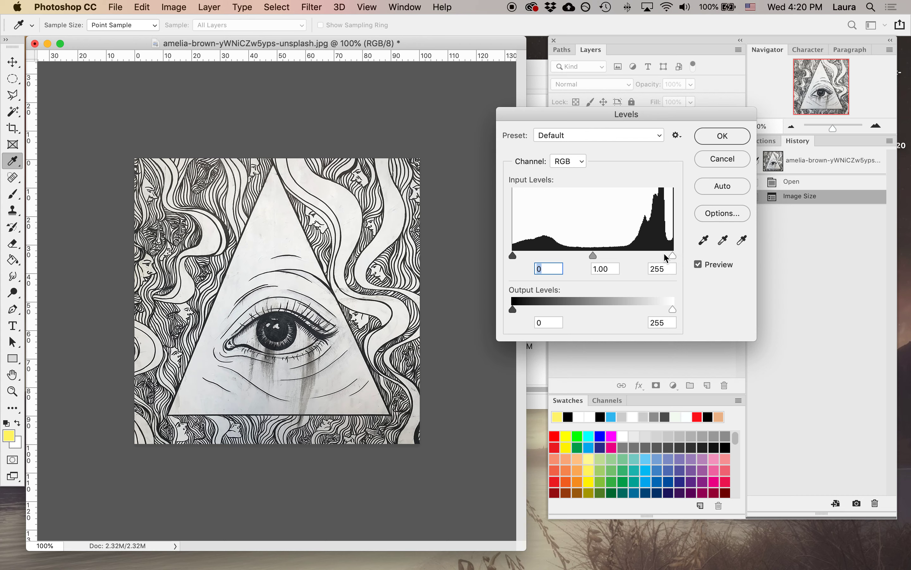
pyautogui.moveTo(673, 259); pyautogui.dragTo(644, 256)
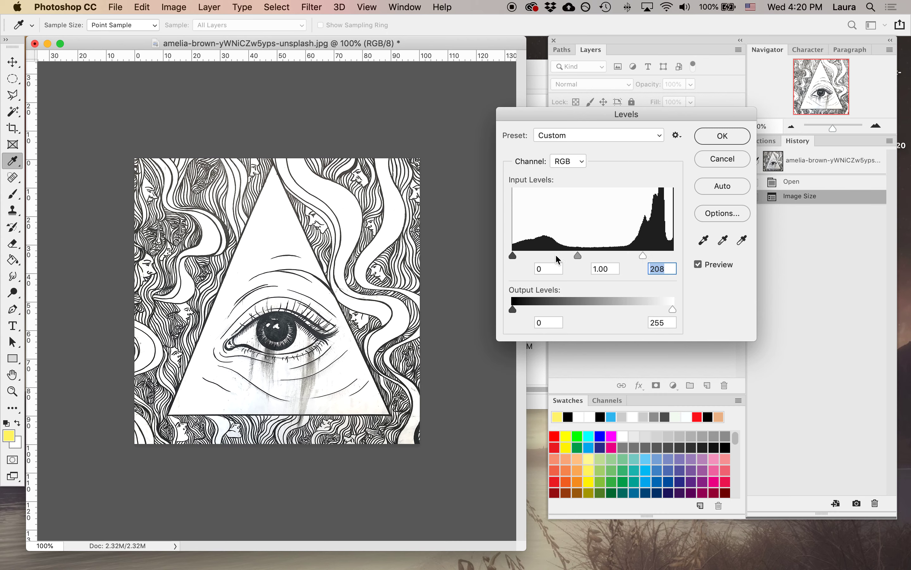
pyautogui.moveTo(515, 259)
pyautogui.mouseDown()
pyautogui.moveTo(548, 261)
pyautogui.moveTo(507, 258)
pyautogui.mouseUp()
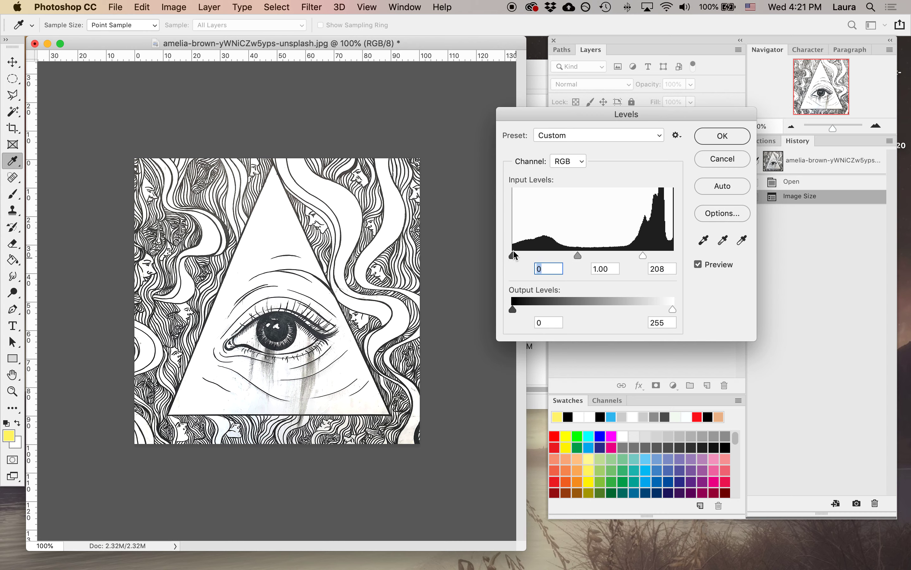
pyautogui.moveTo(514, 259); pyautogui.dragTo(568, 259)
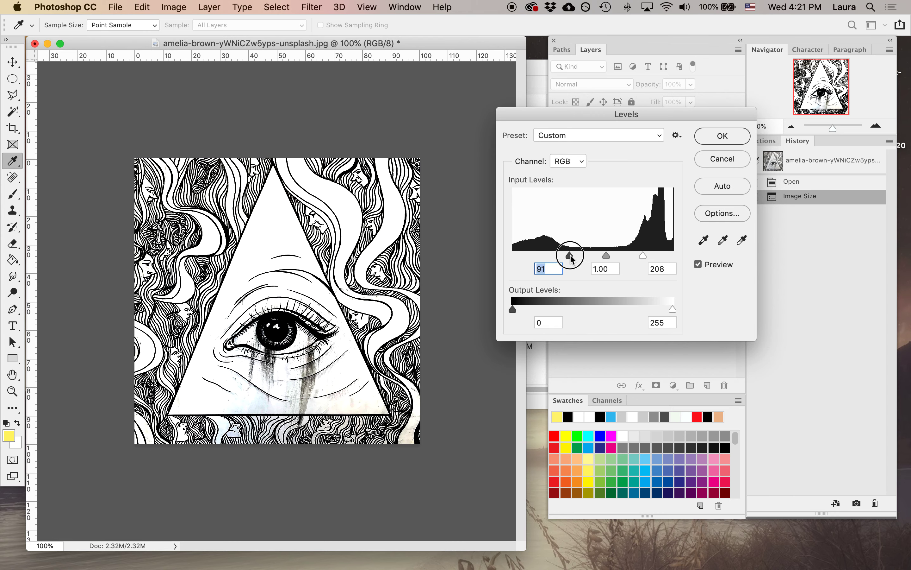
pyautogui.moveTo(643, 259); pyautogui.dragTo(624, 259)
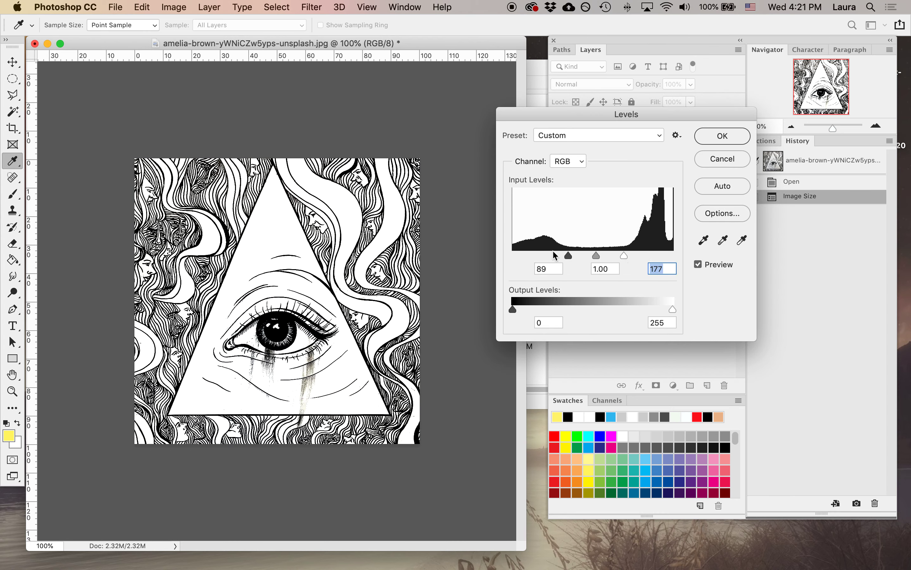
pyautogui.click(717, 137)
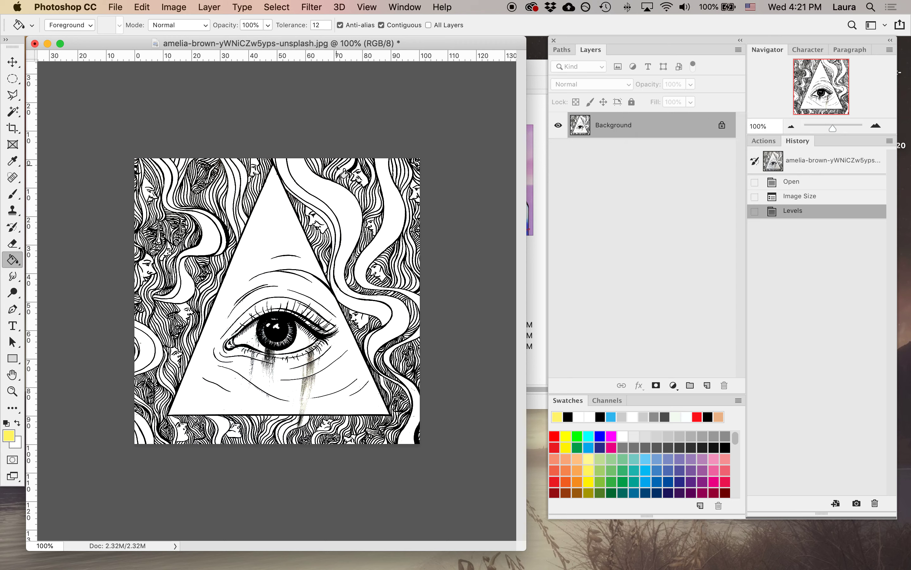
# Select the drawing's white areas with Color Range, sampling white inside the triangle with Fuzziness 181
pyautogui.click(285, 7)
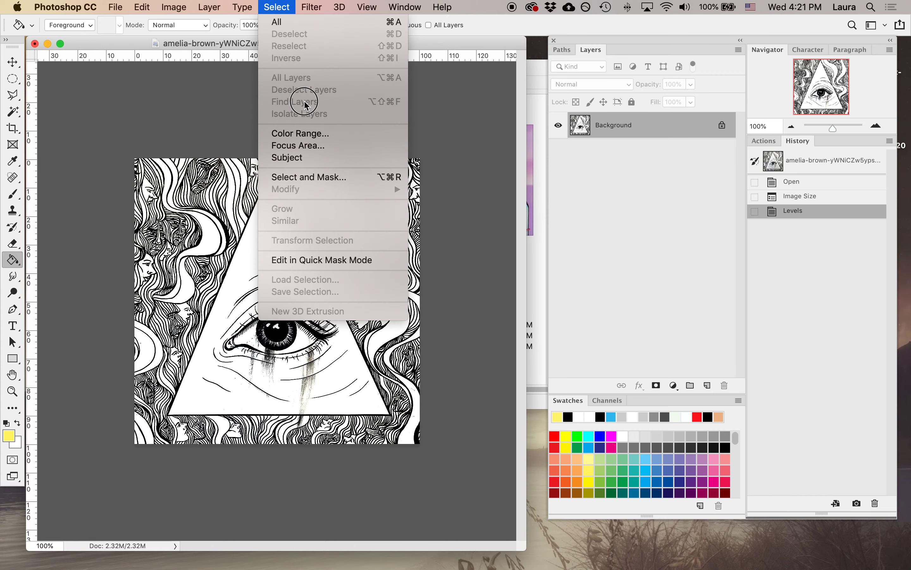
pyautogui.click(311, 134)
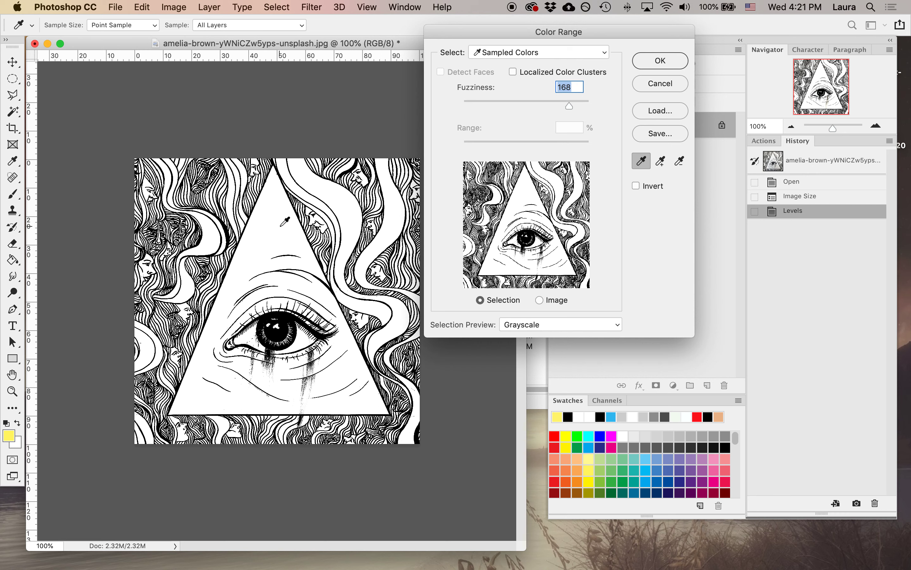
pyautogui.click(282, 226)
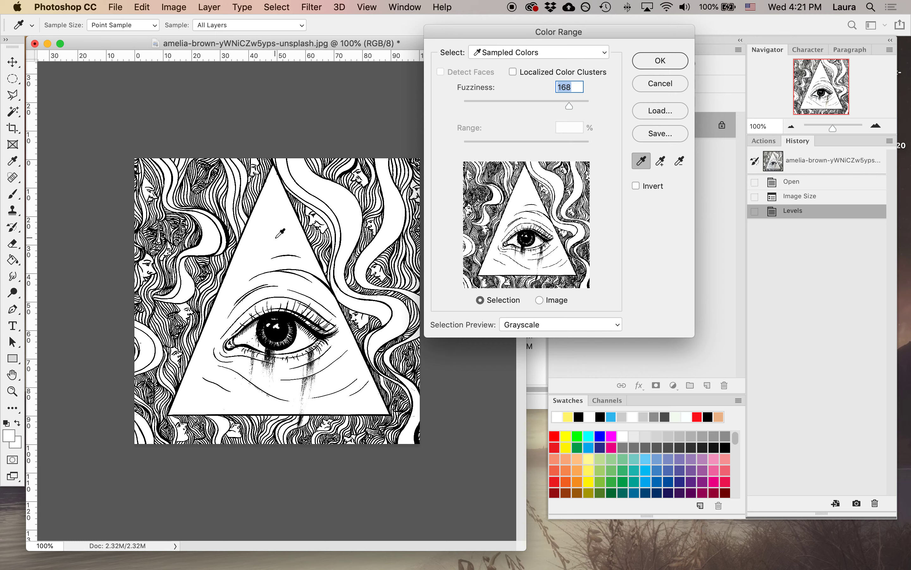
pyautogui.moveTo(565, 111); pyautogui.dragTo(554, 106)
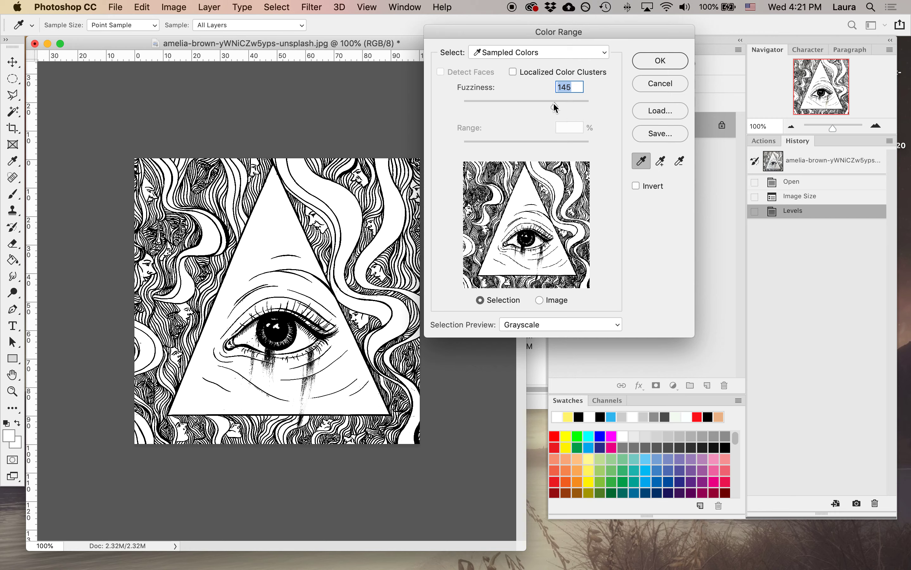
pyautogui.moveTo(554, 105); pyautogui.dragTo(578, 107)
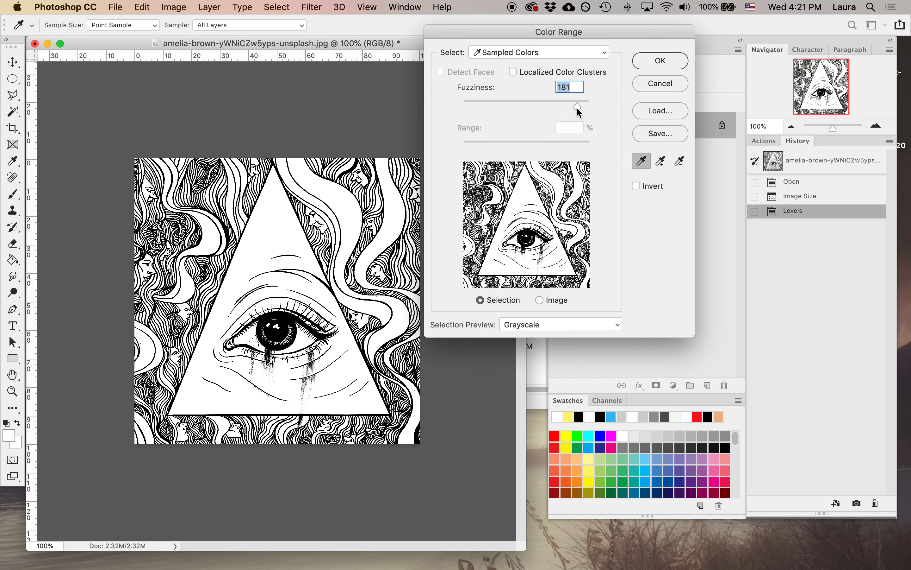
pyautogui.click(660, 62)
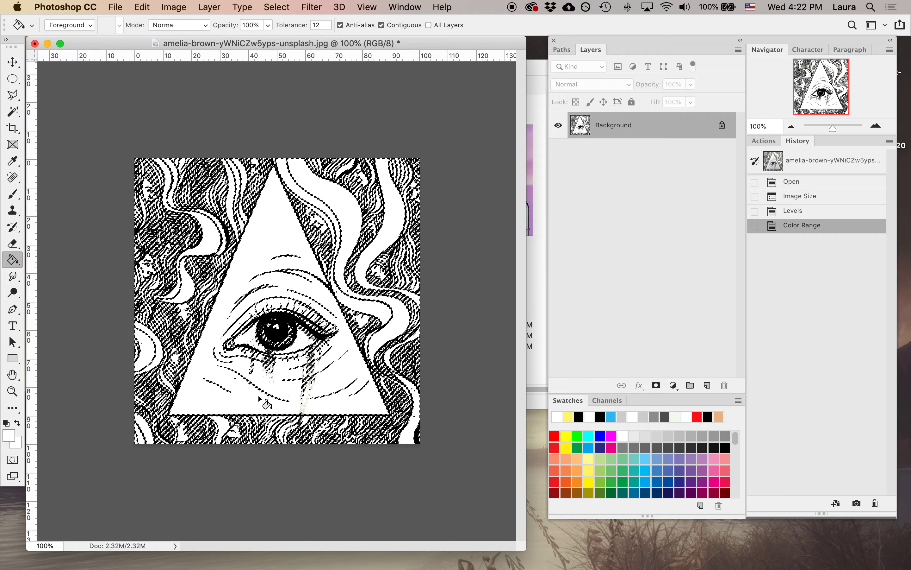
# Set the background color to dark red, hex b01f1f
pyautogui.click(18, 445)
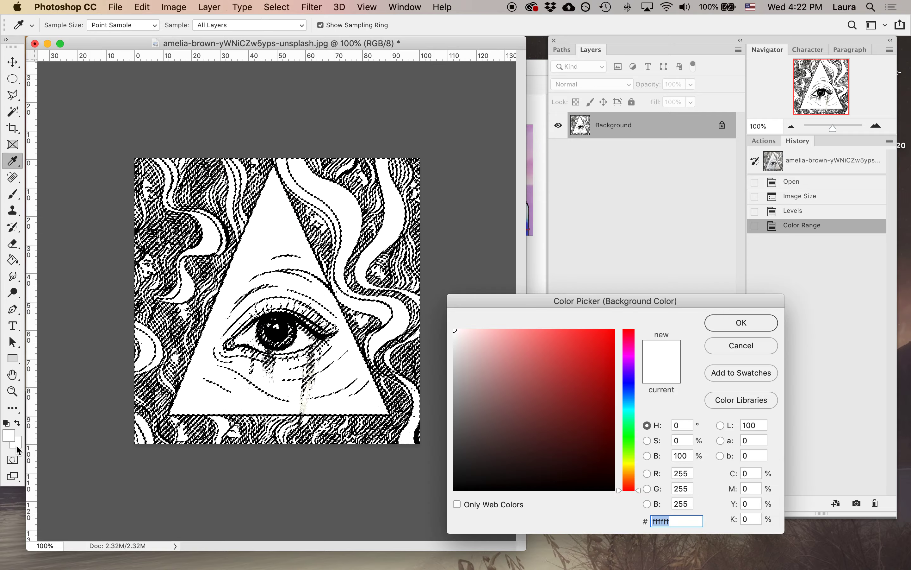
pyautogui.click(587, 378)
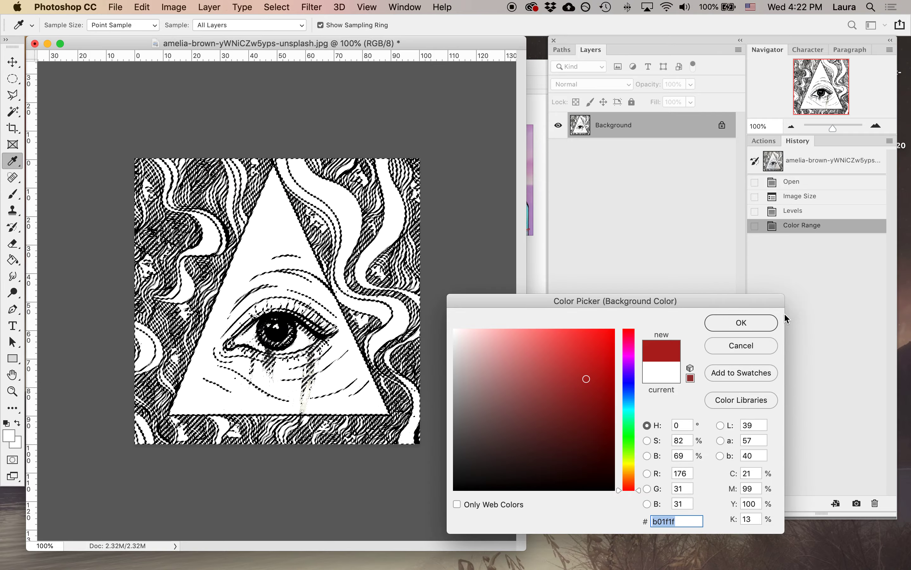
pyautogui.click(739, 323)
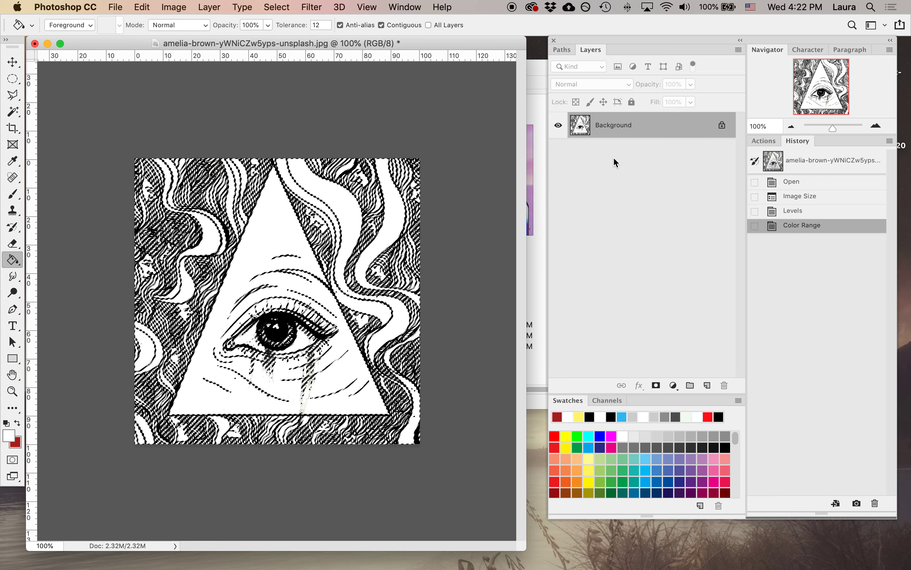
# Try filling the selected white areas with the background color at 100% opacity, and revert to the Color Range state
pyautogui.hotkey('shift', 'BackSpace')
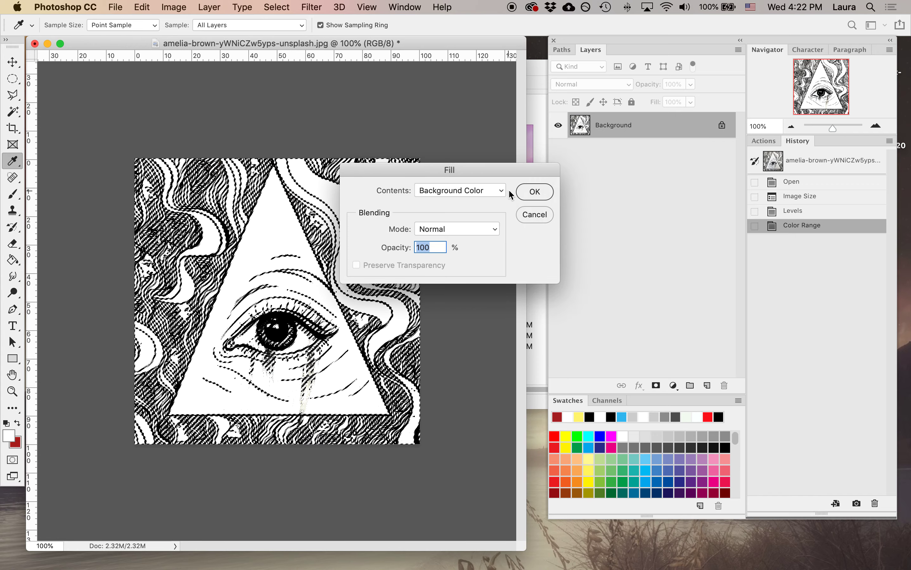
pyautogui.click(525, 193)
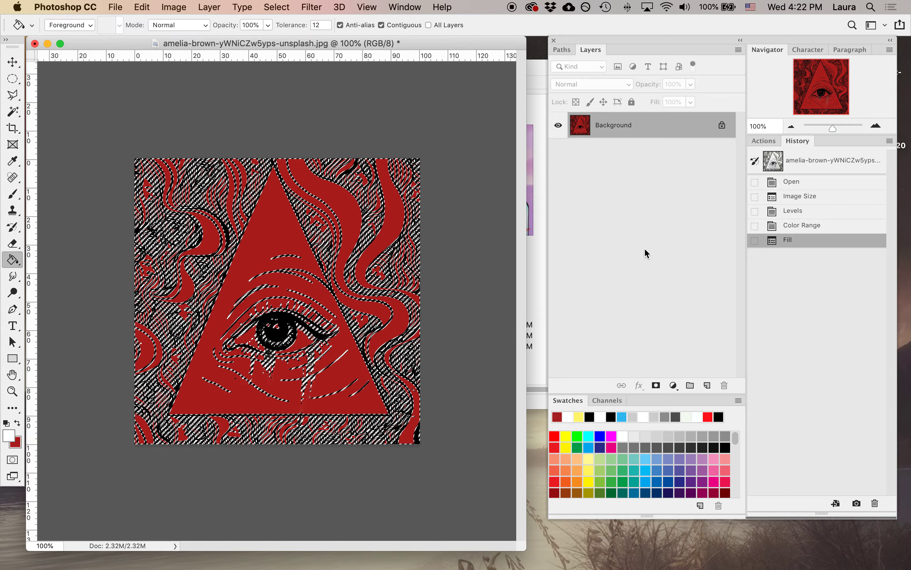
pyautogui.click(811, 225)
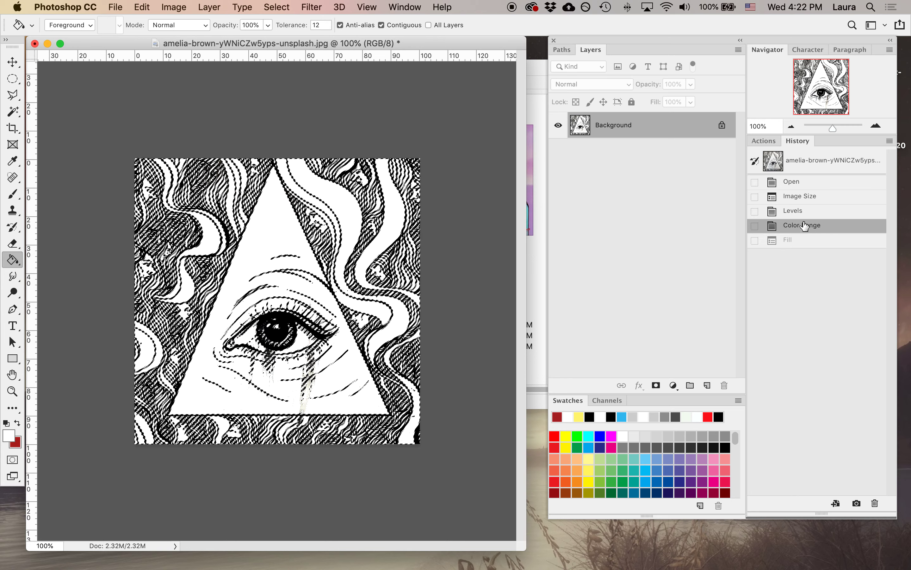
pyautogui.click(404, 8)
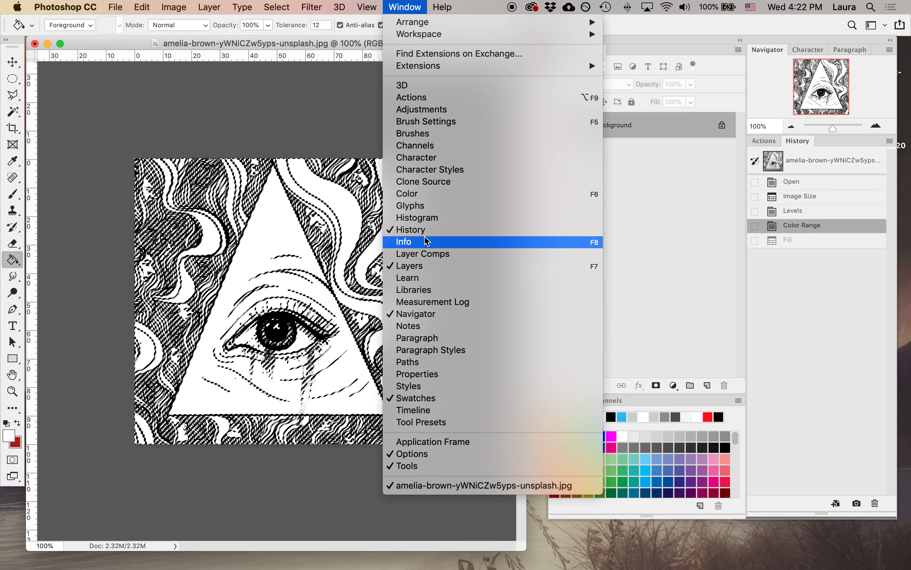
pyautogui.click(482, 73)
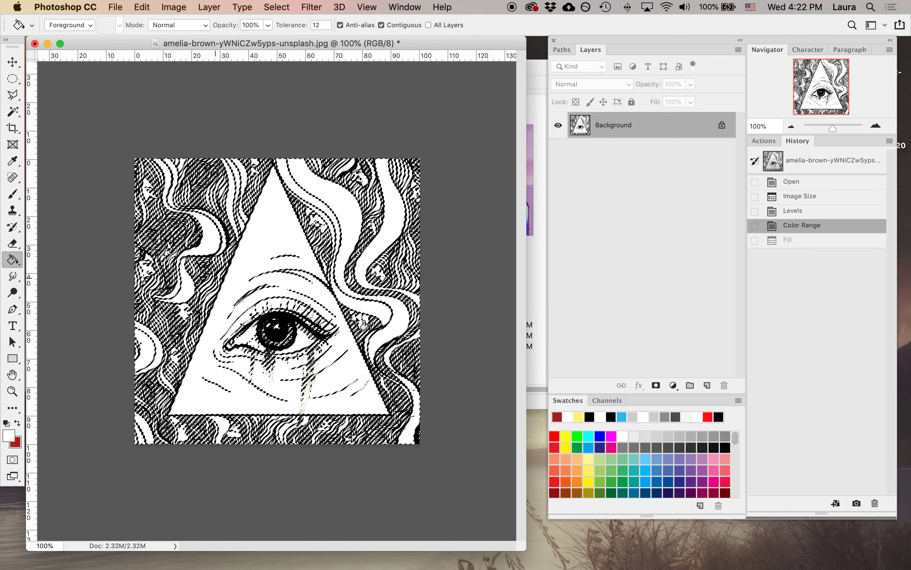
# Convert the locked Background layer into a regular layer named ink
pyautogui.doubleClick(668, 126)
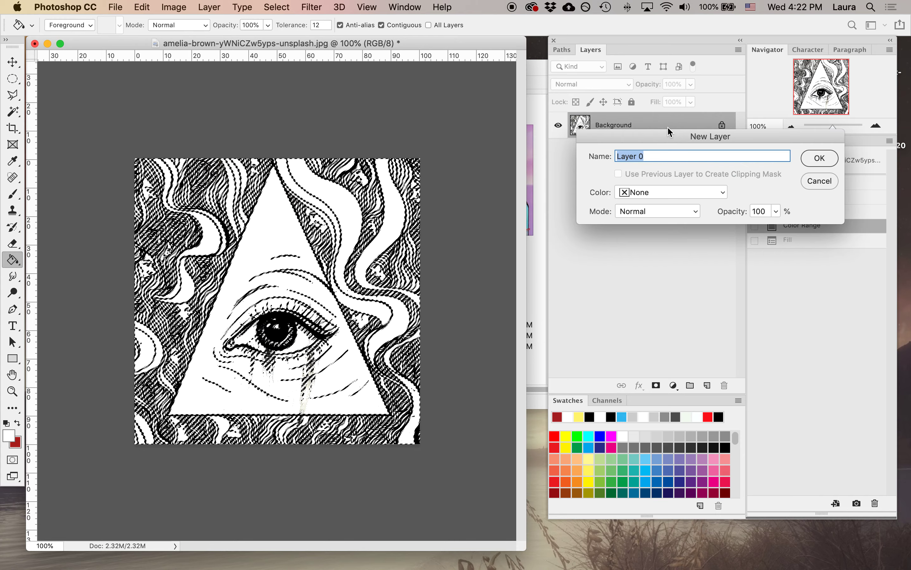
pyautogui.moveTo(666, 143); pyautogui.dragTo(520, 187)
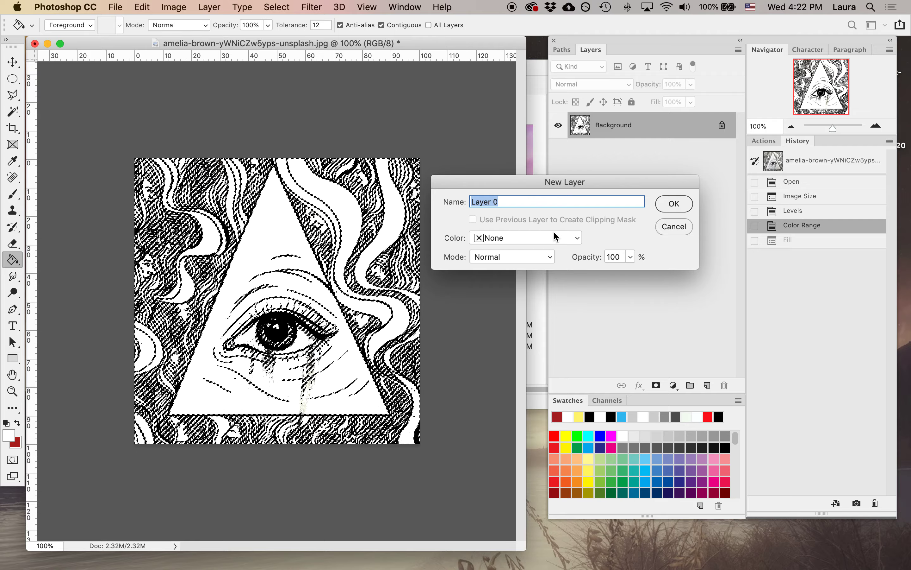
pyautogui.write('ink')
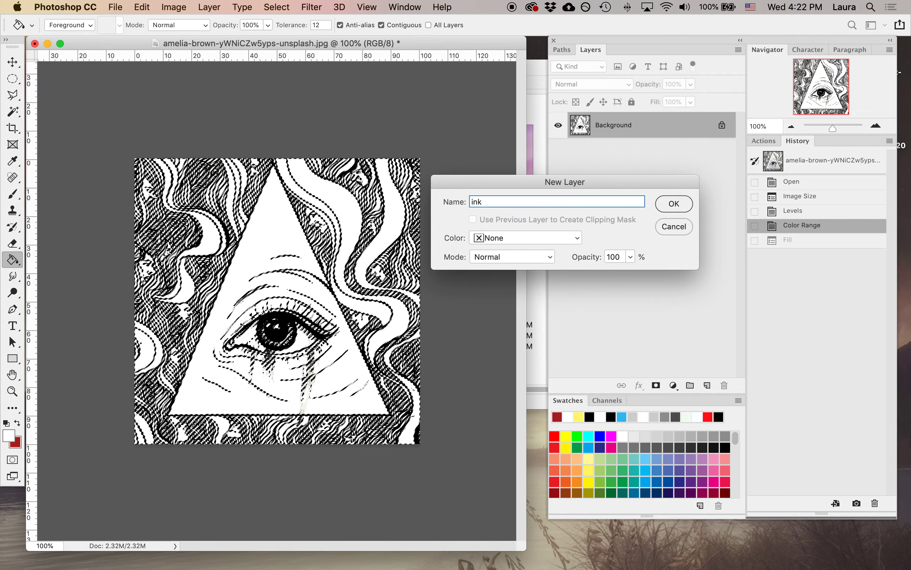
pyautogui.click(674, 204)
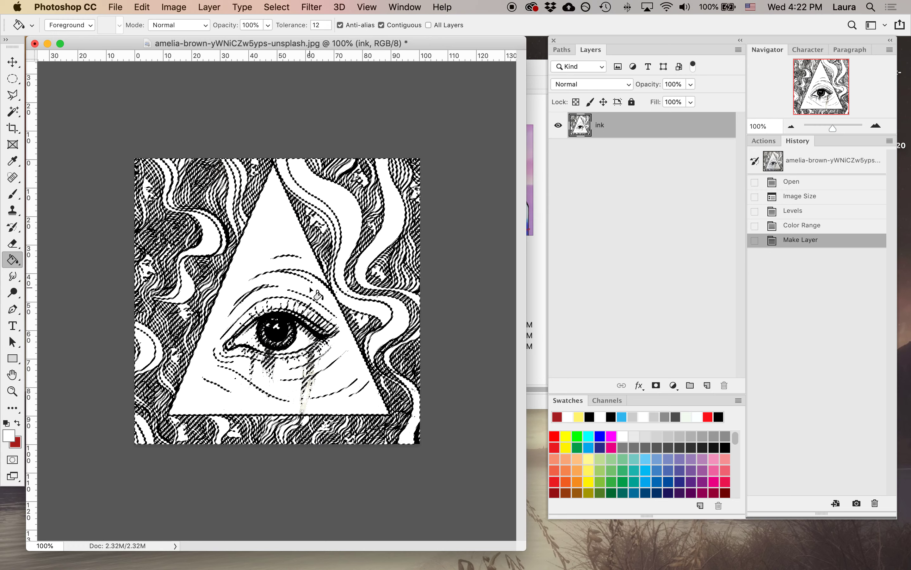
# Delete the selected white areas from the ink layer and deselect
pyautogui.press('Delete')
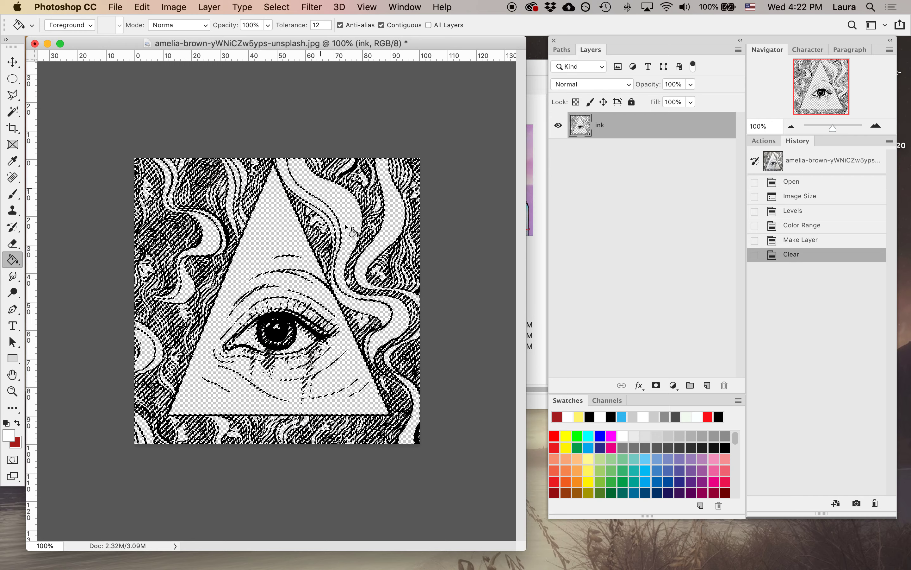
pyautogui.click(12, 62)
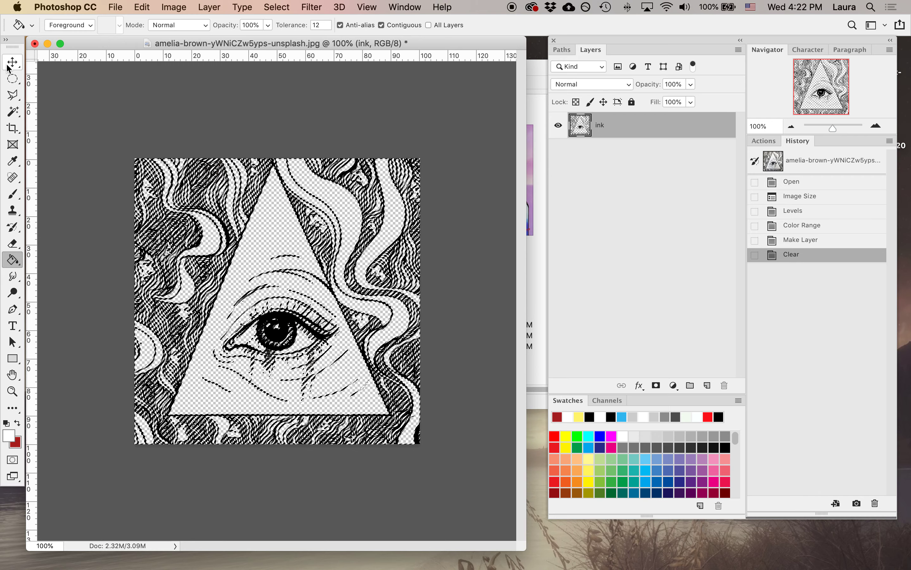
pyautogui.click(285, 6)
pyautogui.click(297, 34)
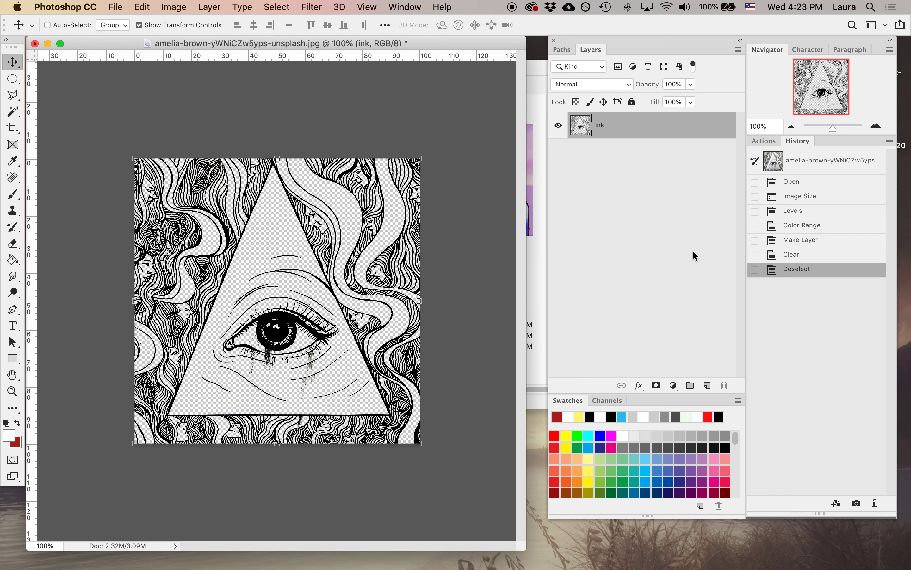
# Add a new layer beneath the ink layer and name it solid color
pyautogui.click(707, 385)
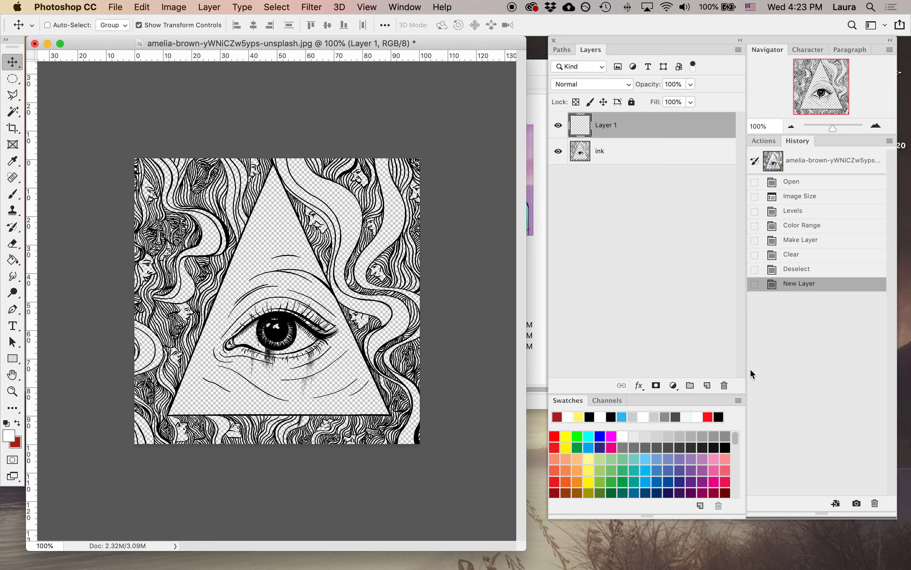
pyautogui.moveTo(656, 126)
pyautogui.mouseDown()
pyautogui.moveTo(648, 163)
pyautogui.moveTo(654, 166)
pyautogui.mouseUp()
pyautogui.doubleClick(610, 150)
pyautogui.write('solid color')
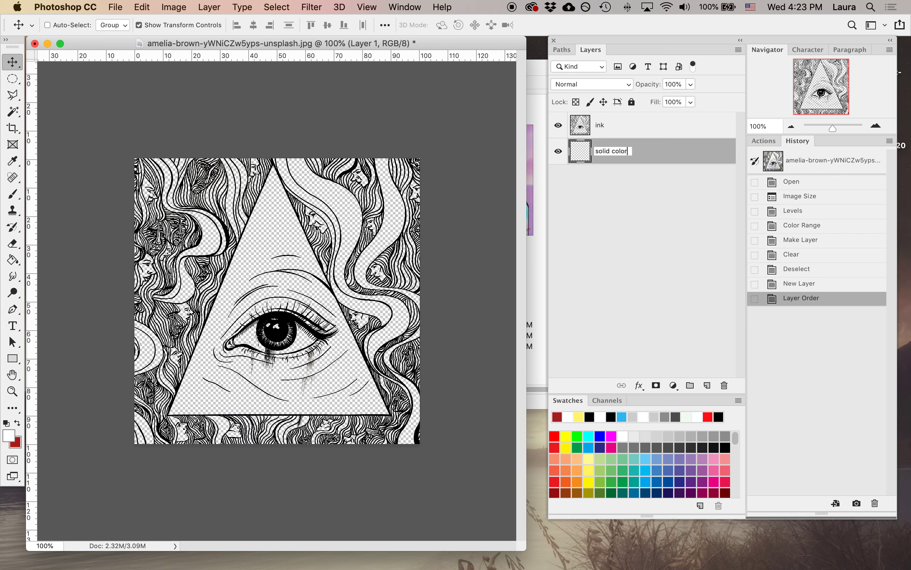
pyautogui.press('Return')
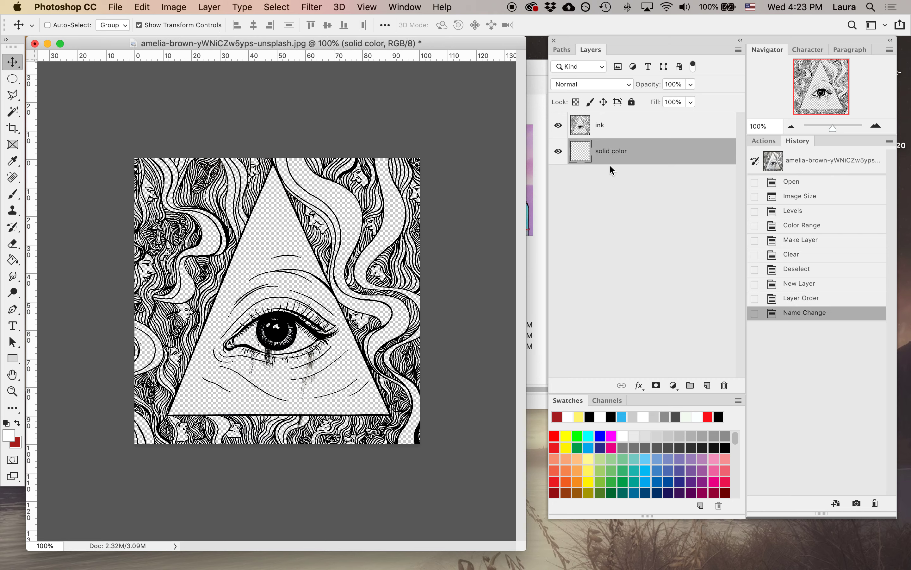
# Set the foreground color to yellow, hex fff200, and fill the solid color layer with the Paint Bucket
pyautogui.click(588, 481)
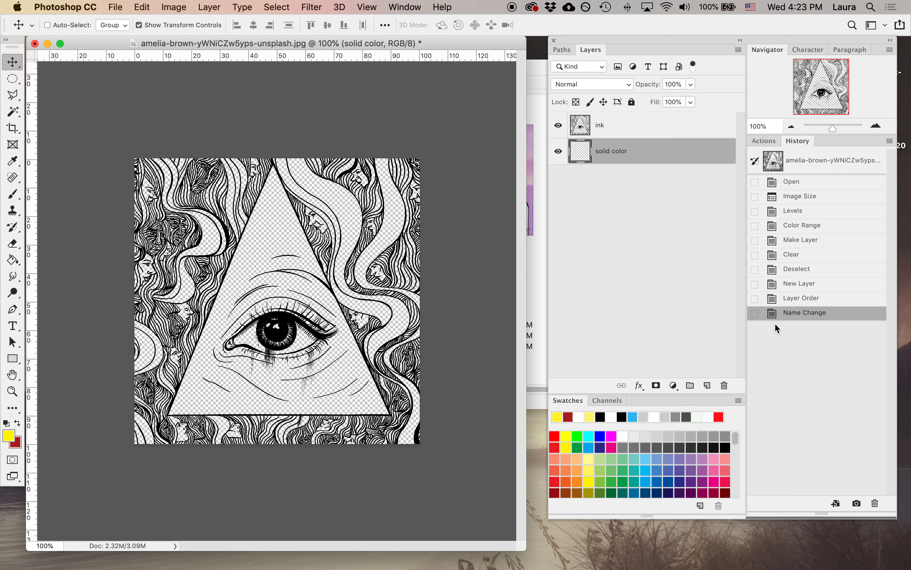
pyautogui.click(9, 438)
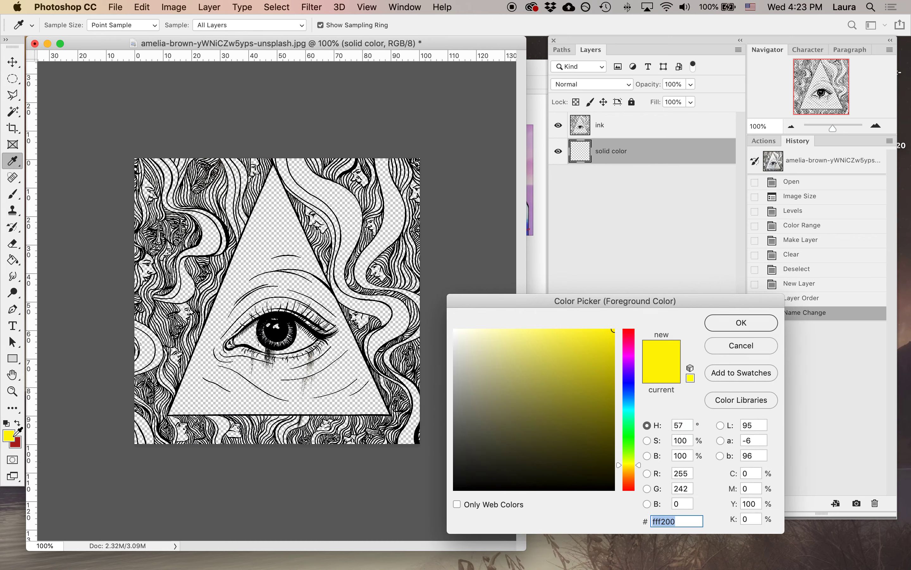
pyautogui.moveTo(573, 351); pyautogui.dragTo(689, 309)
pyautogui.click(733, 323)
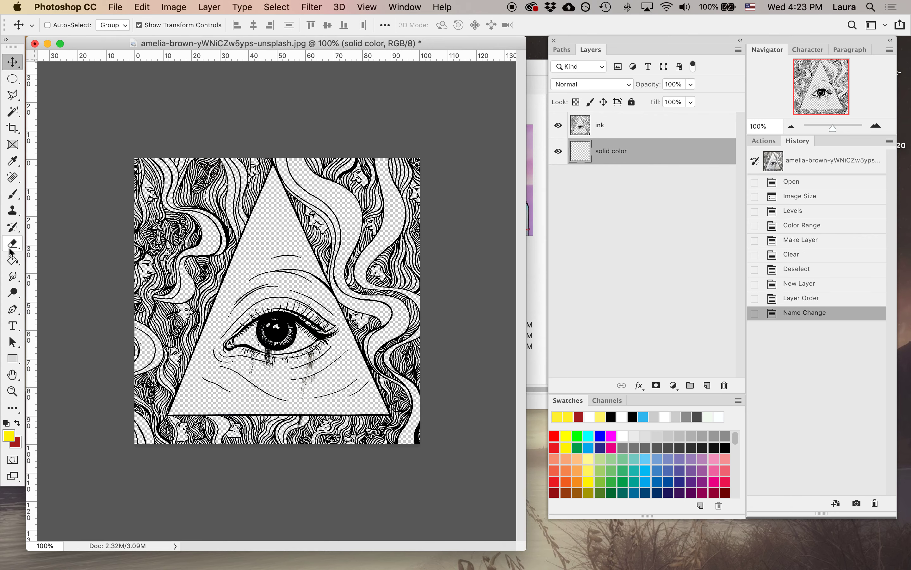
pyautogui.click(13, 261)
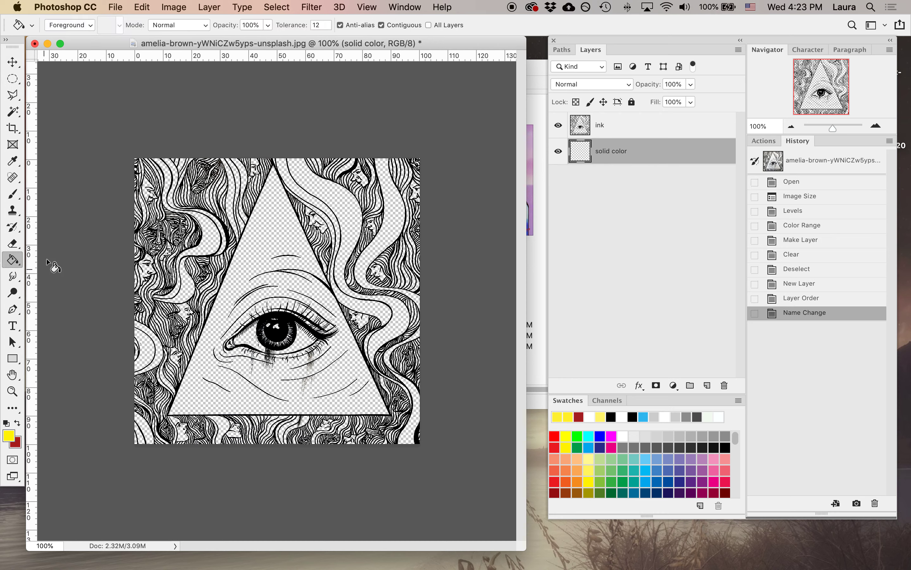
pyautogui.click(280, 246)
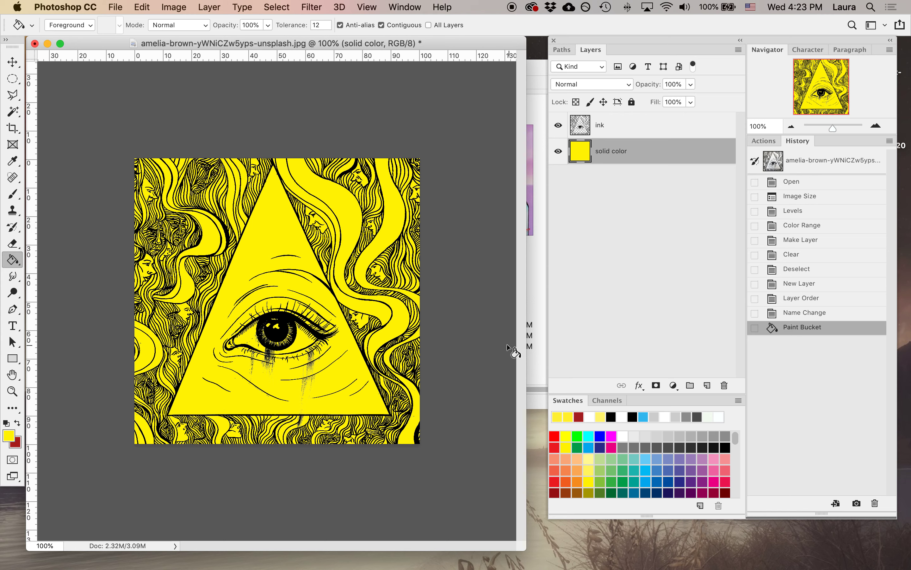
# Add a new layer between the ink and solid color layers and switch to the Gradient tool
pyautogui.click(706, 386)
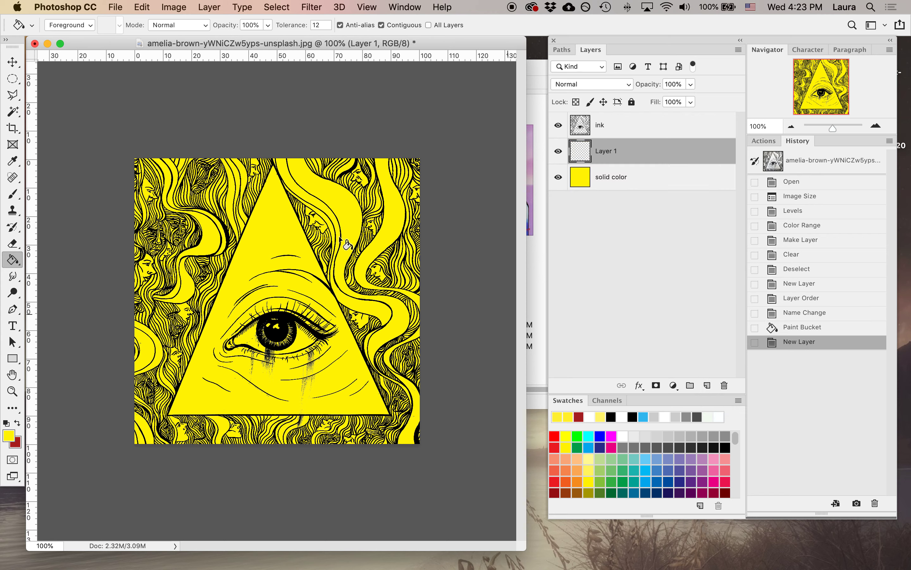
pyautogui.click(16, 263)
pyautogui.moveTo(17, 263); pyautogui.dragTo(59, 258)
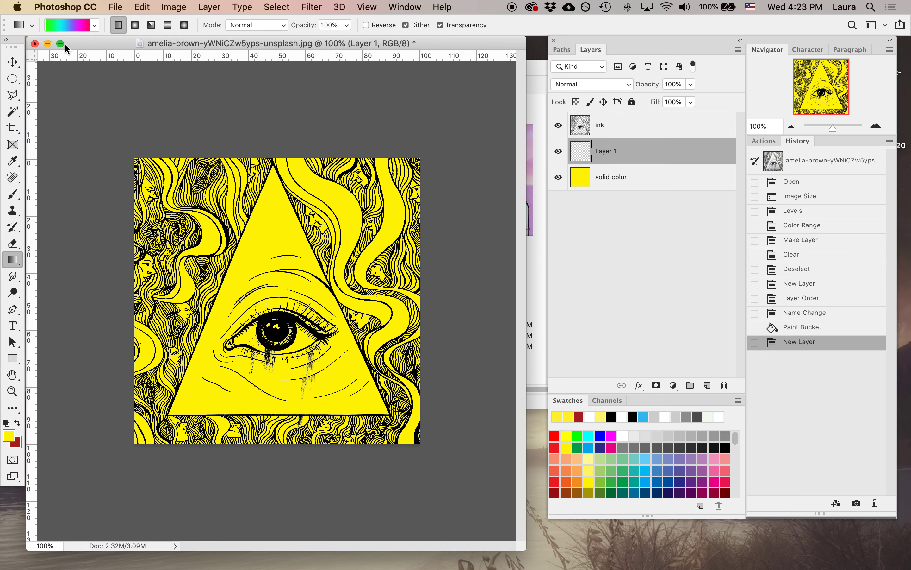
# Choose the green, cyan and magenta Rainbow Gradient preset in the Gradient Editor and select its green color stop
pyautogui.click(59, 27)
pyautogui.click(504, 135)
pyautogui.click(565, 132)
pyautogui.click(582, 132)
pyautogui.click(623, 132)
pyautogui.click(664, 132)
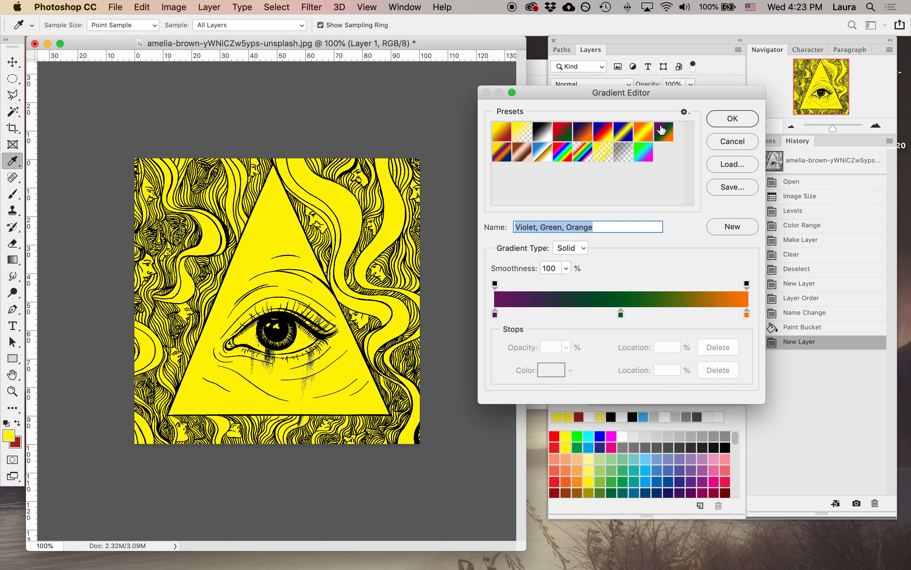
pyautogui.click(644, 158)
pyautogui.click(562, 154)
pyautogui.click(644, 157)
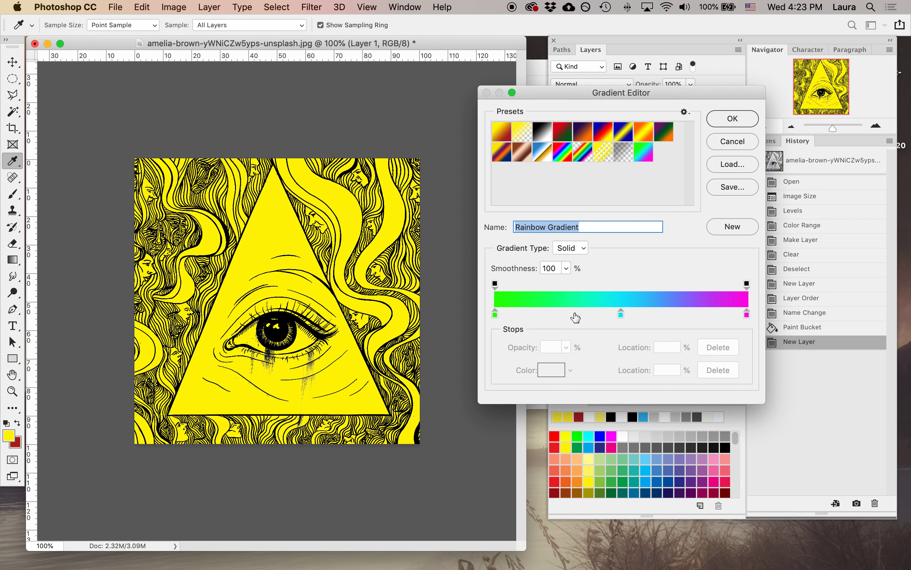
pyautogui.moveTo(496, 315)
pyautogui.mouseDown()
pyautogui.moveTo(546, 320)
pyautogui.moveTo(496, 322)
pyautogui.mouseUp()
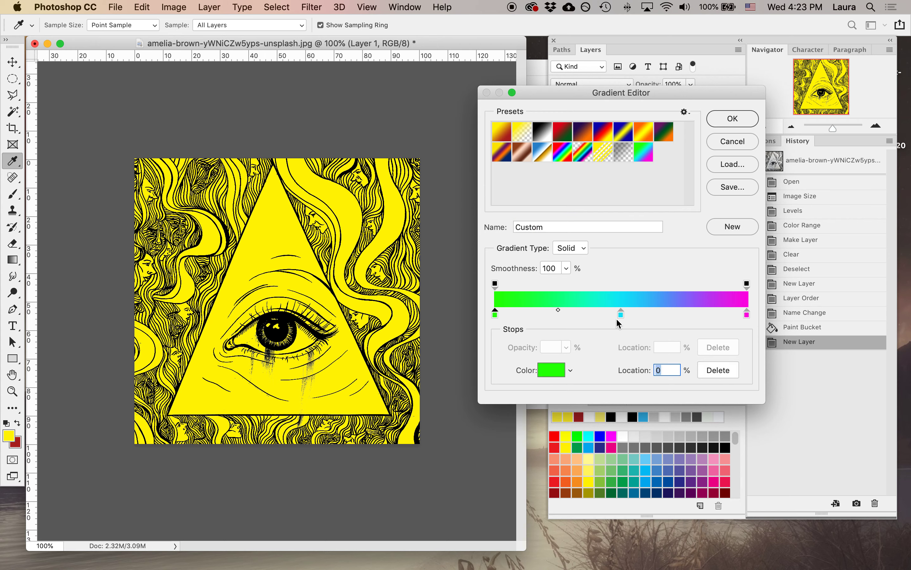
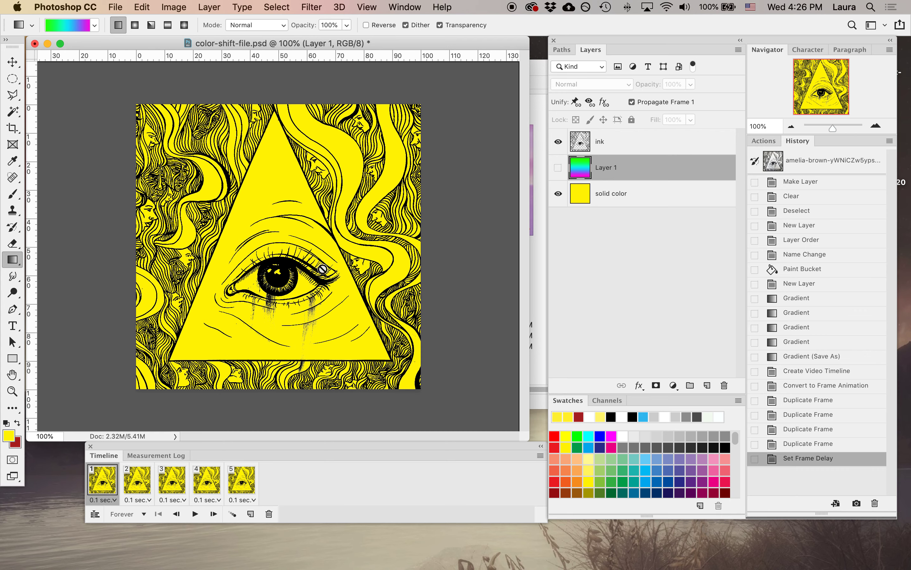
# Show the Layer 1 gradient in animation frame 5, and duplicate the yellow frame 4 three times
pyautogui.click(245, 479)
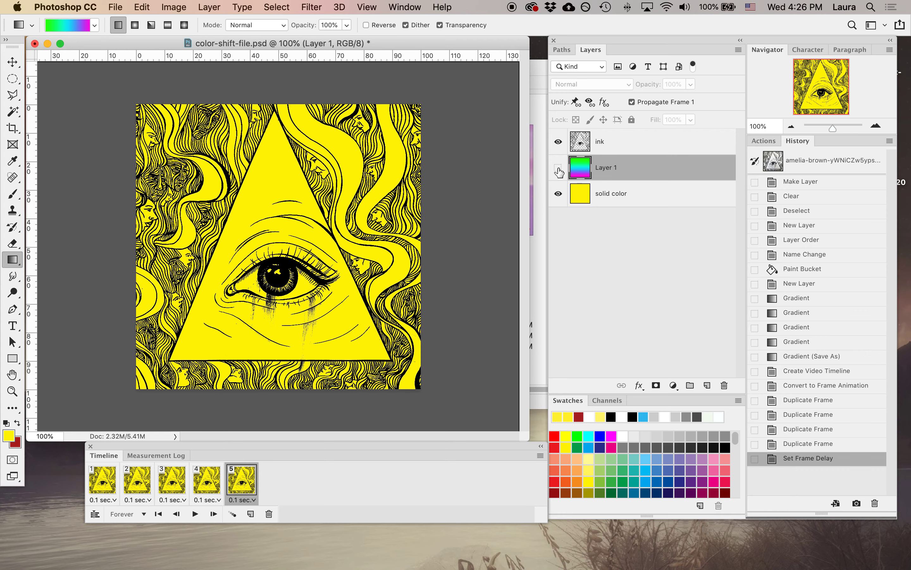
pyautogui.click(558, 168)
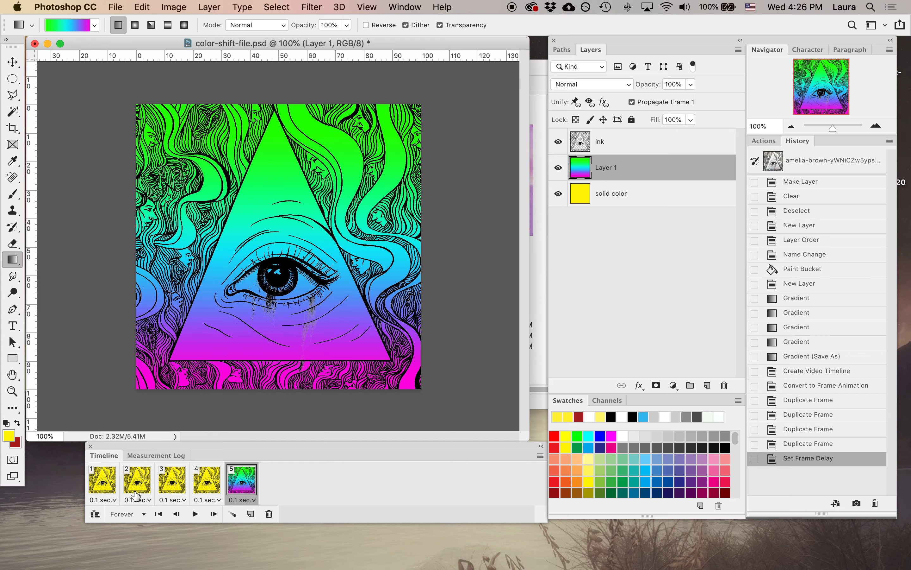
pyautogui.click(208, 486)
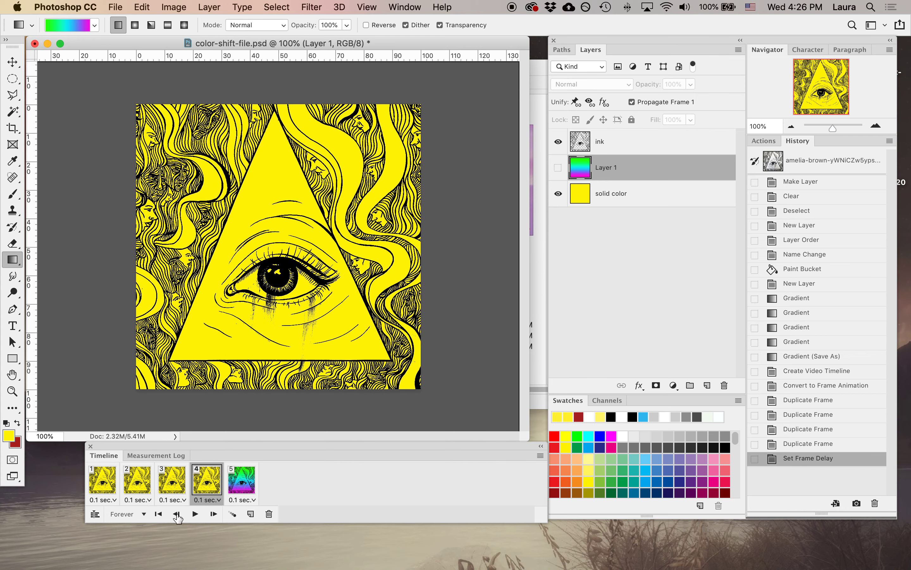
pyautogui.click(251, 513)
pyautogui.click(251, 513)
pyautogui.click(250, 514)
# Tween all eight animation frames to blend gradually from the yellow fill to the gradient
pyautogui.click(341, 484)
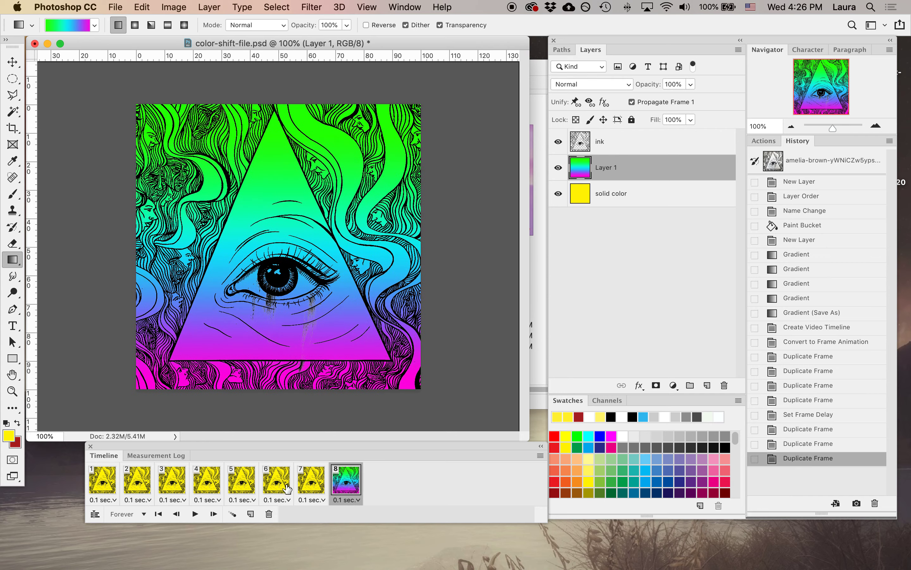
pyautogui.keyDown('shift'); pyautogui.click(93, 488); pyautogui.keyUp('shift')
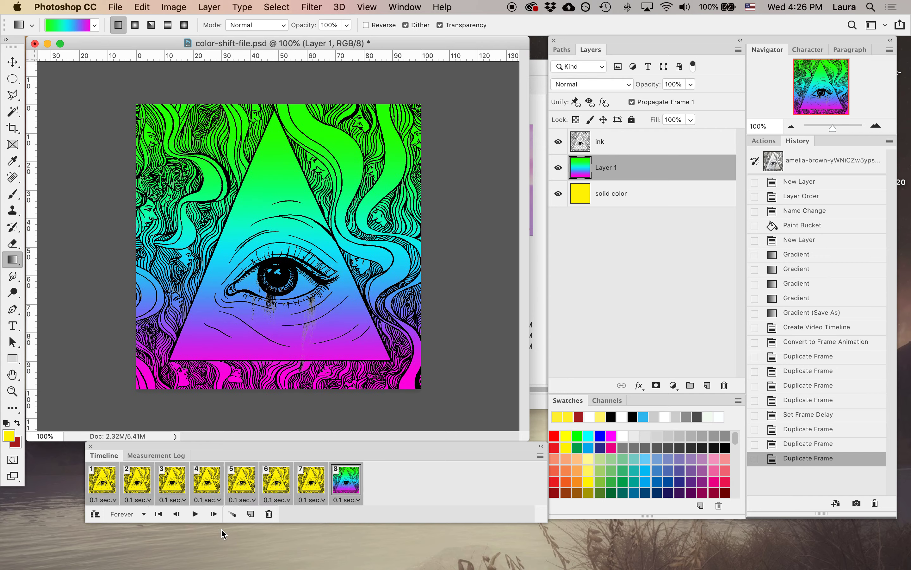
pyautogui.click(232, 514)
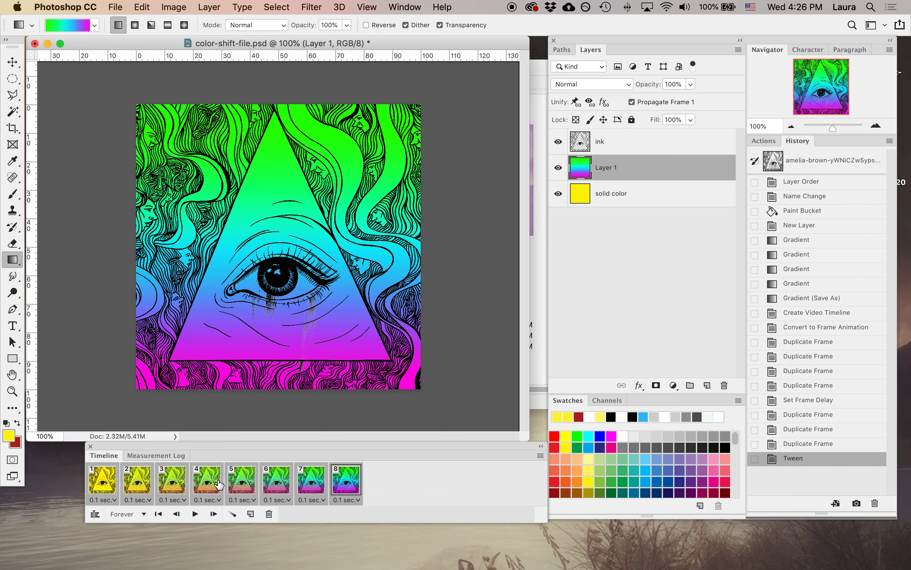
pyautogui.click(232, 515)
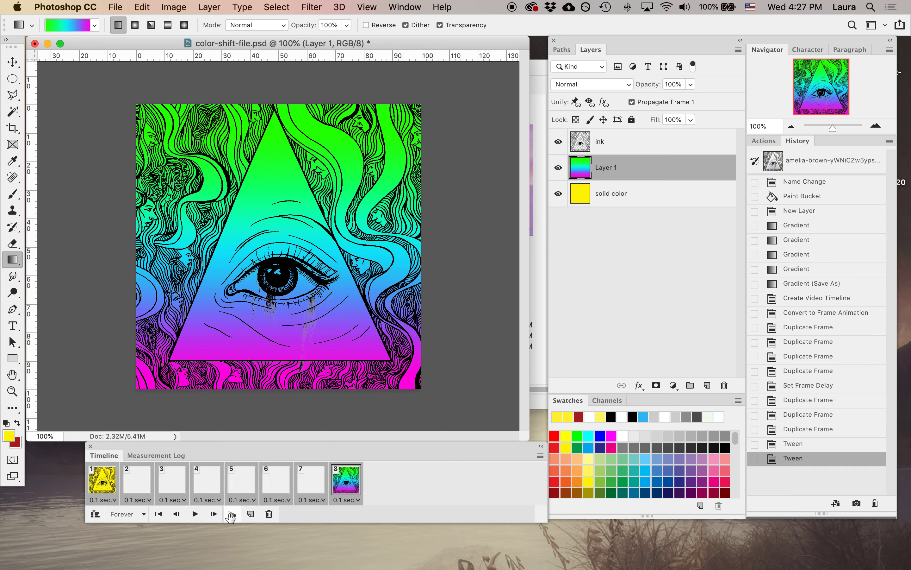
# Compare the first and last animation frames and preview the color transition by playing the animation
pyautogui.click(113, 489)
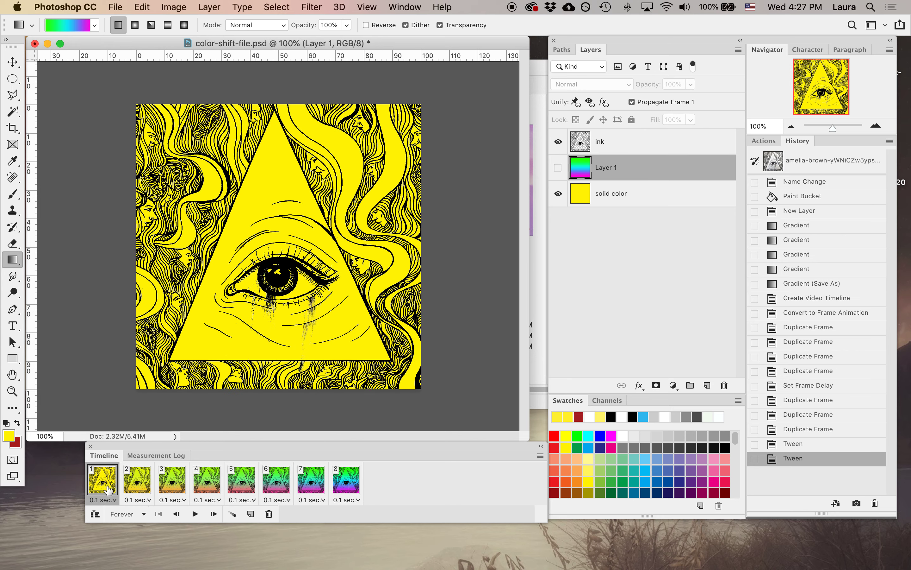
pyautogui.click(347, 489)
pyautogui.click(110, 484)
pyautogui.click(346, 483)
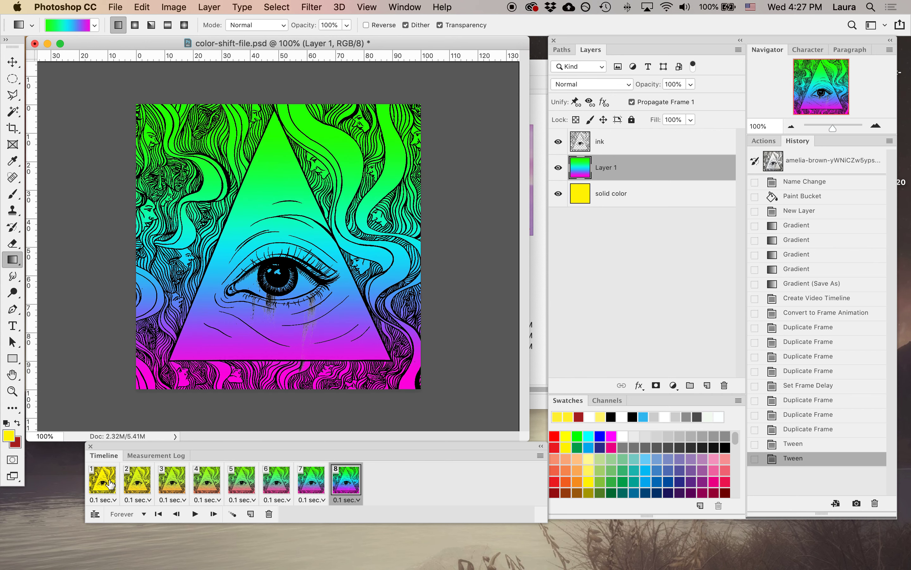
pyautogui.click(214, 513)
pyautogui.click(195, 514)
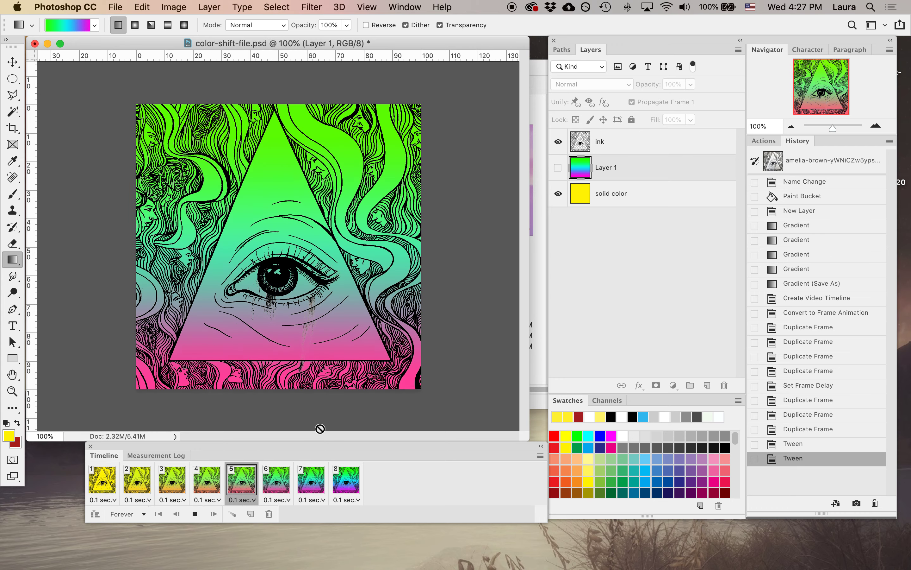
pyautogui.click(195, 514)
# Duplicate the Layer 1 gradient layer with animation frame 1 selected
pyautogui.click(108, 487)
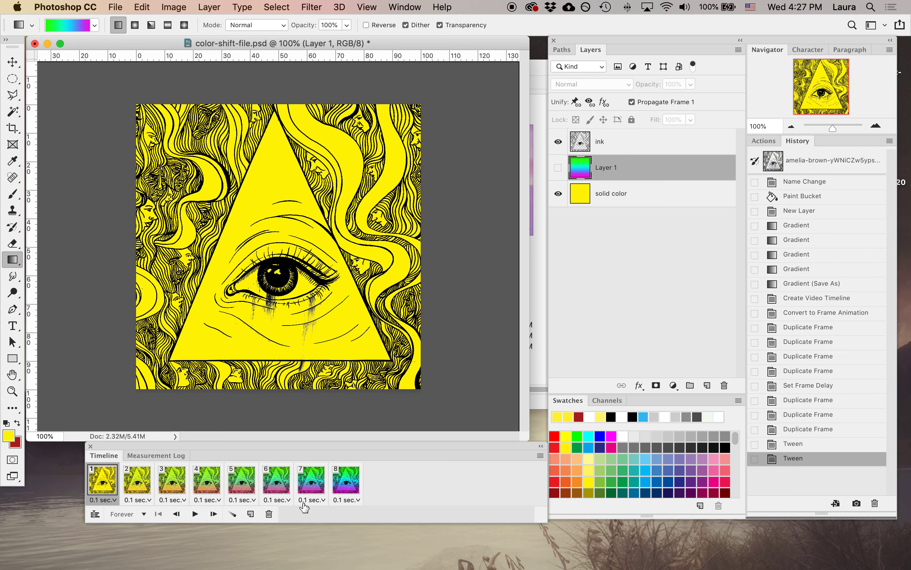
pyautogui.press('super+j')
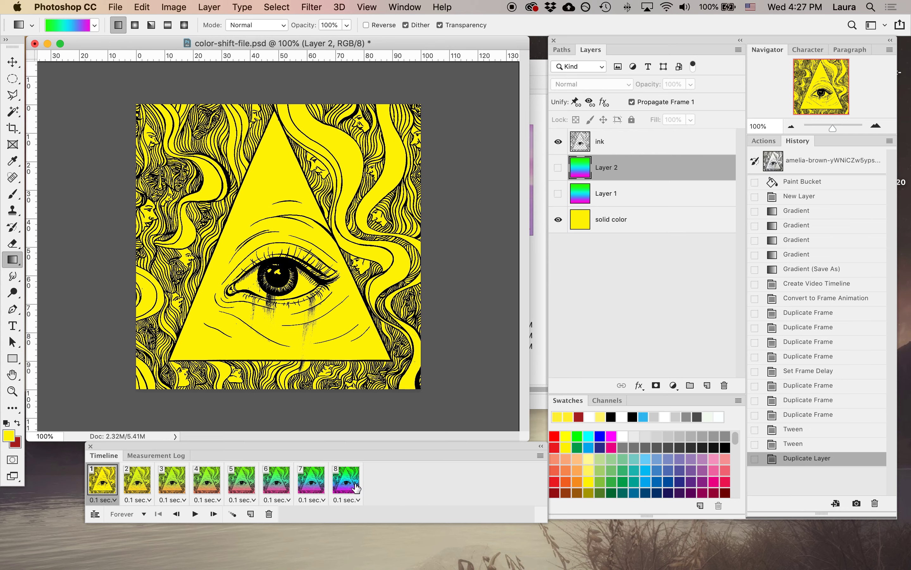
# Extend the animation by duplicating the final gradient frame, frame 8, five times
pyautogui.click(356, 488)
pyautogui.click(251, 514)
pyautogui.click(250, 513)
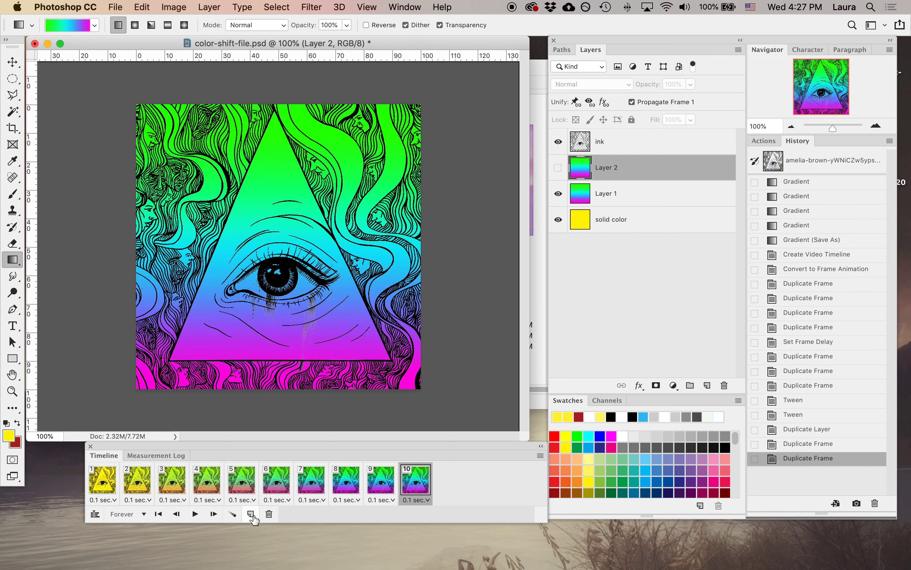
pyautogui.click(252, 516)
pyautogui.click(251, 516)
pyautogui.click(252, 515)
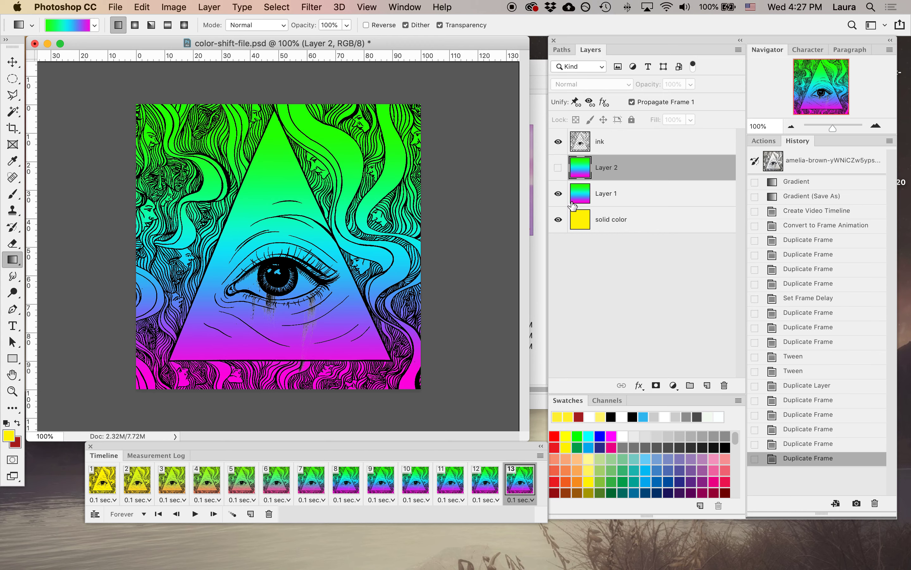
# Hide Layer 1 in frame 13 and tween frames 10 to 13 so the gradient fades back to yellow
pyautogui.click(559, 196)
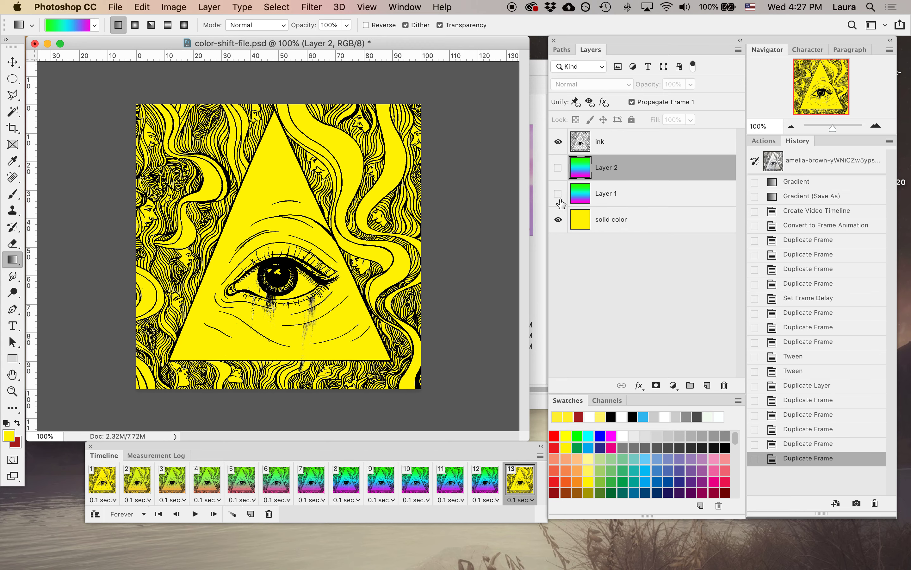
pyautogui.keyDown('shift'); pyautogui.click(411, 487); pyautogui.keyUp('shift')
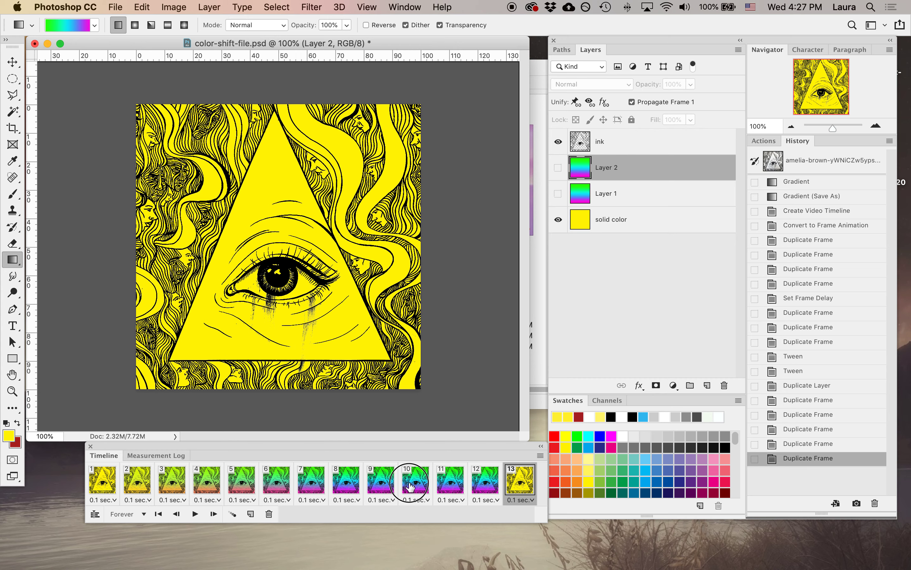
pyautogui.click(235, 515)
pyautogui.moveTo(311, 447); pyautogui.dragTo(262, 447)
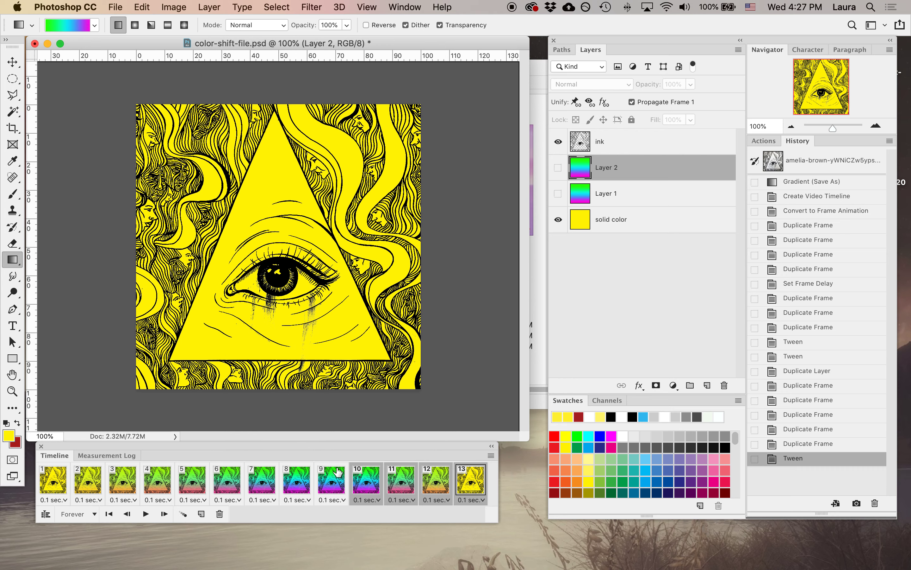
pyautogui.moveTo(485, 520); pyautogui.dragTo(520, 524)
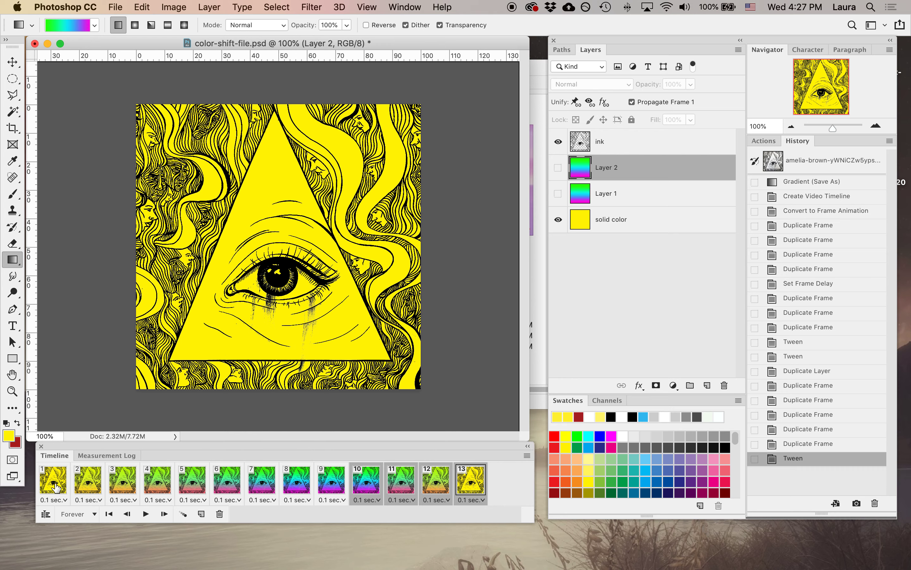
# Preview the full color loop from frame 1 and return to the first frame
pyautogui.click(55, 486)
pyautogui.click(145, 514)
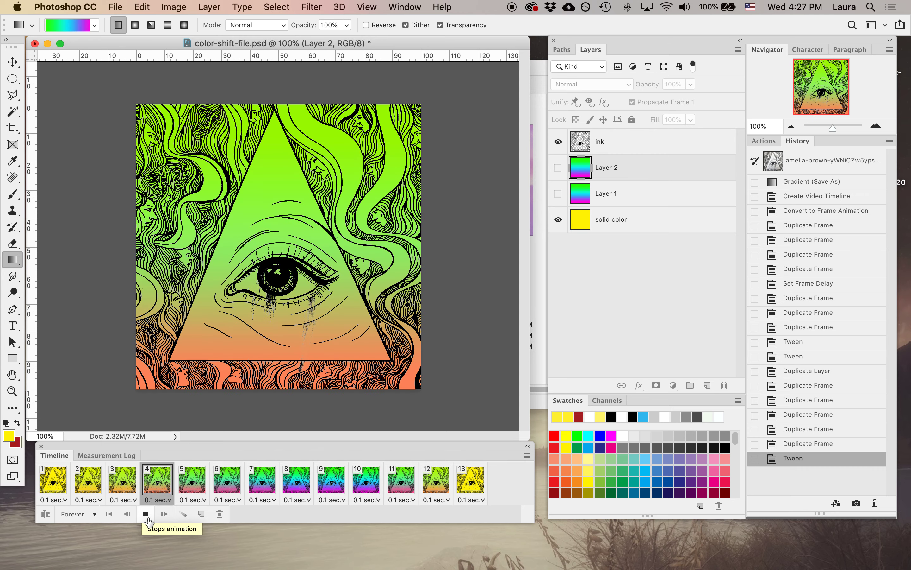
pyautogui.click(148, 517)
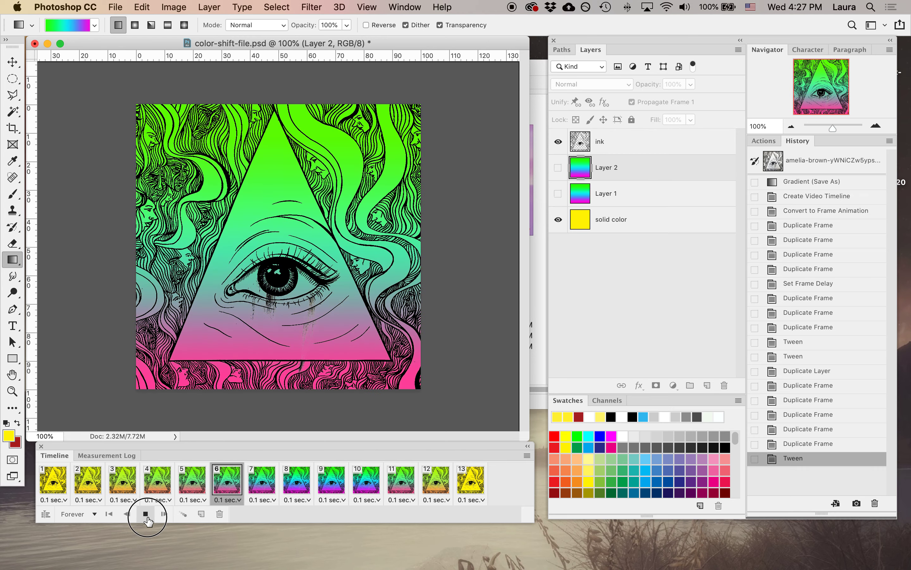
pyautogui.click(108, 514)
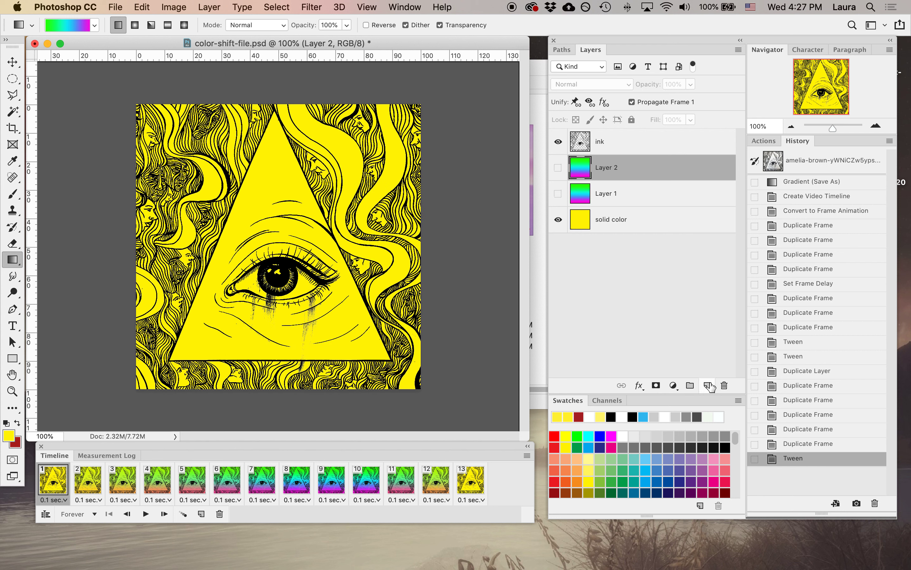
# Add a new layer above Layer 2 and select the triangle around the eye with the Polygonal Lasso
pyautogui.click(707, 385)
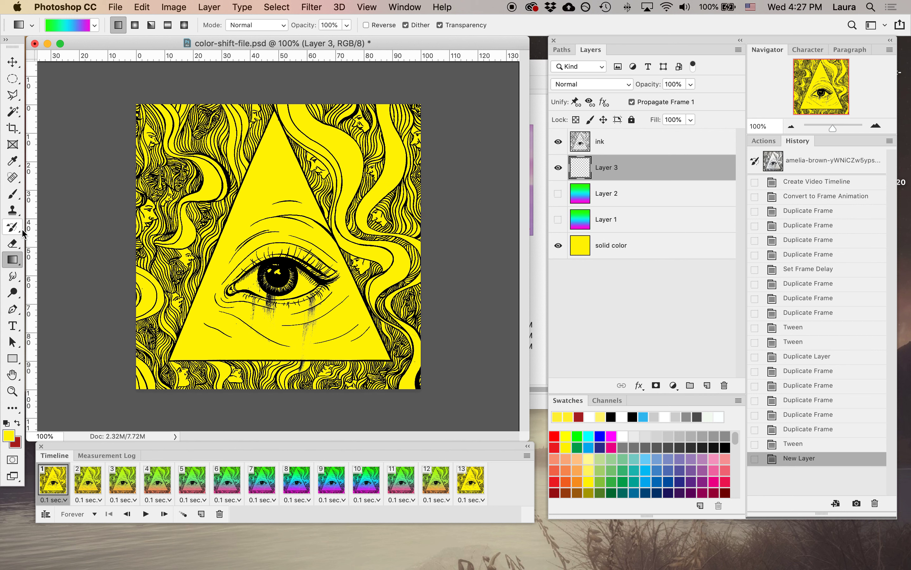
pyautogui.click(14, 80)
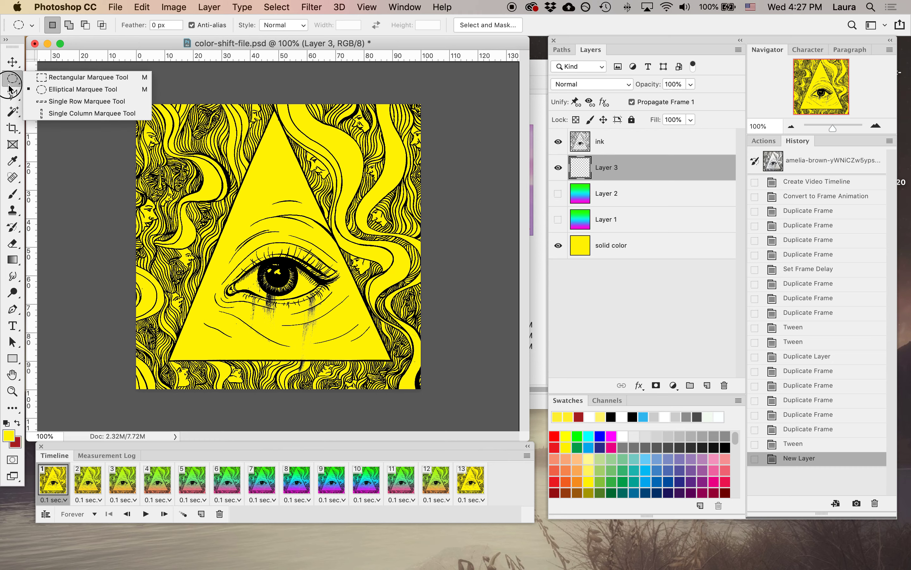
pyautogui.click(12, 95)
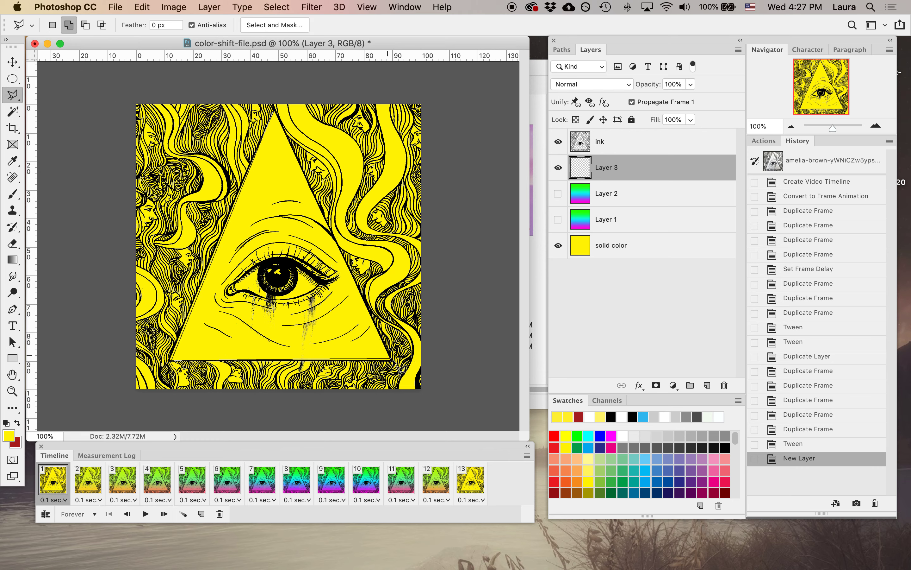
pyautogui.click(279, 116)
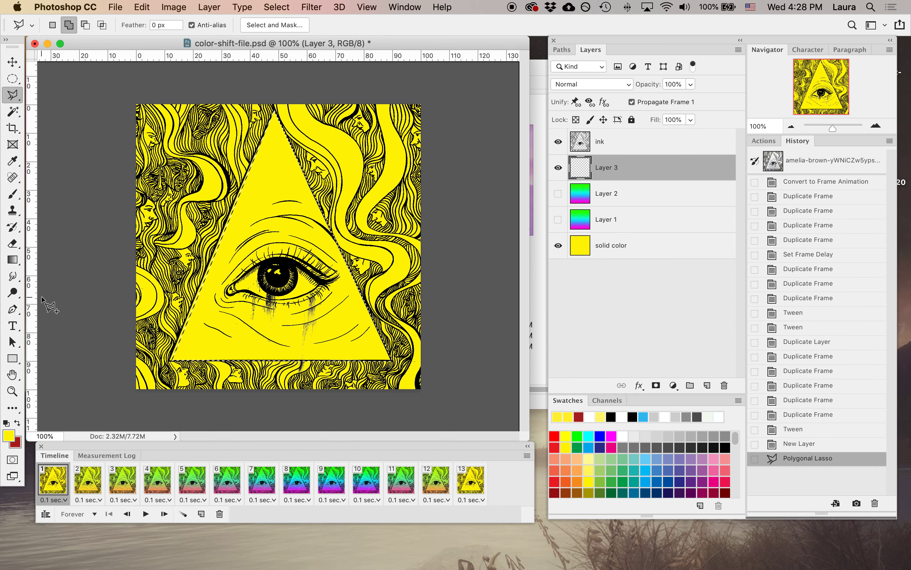
# Fill the triangle selection on Layer 3 with white using the Paint Bucket
pyautogui.click(12, 259)
pyautogui.click(59, 271)
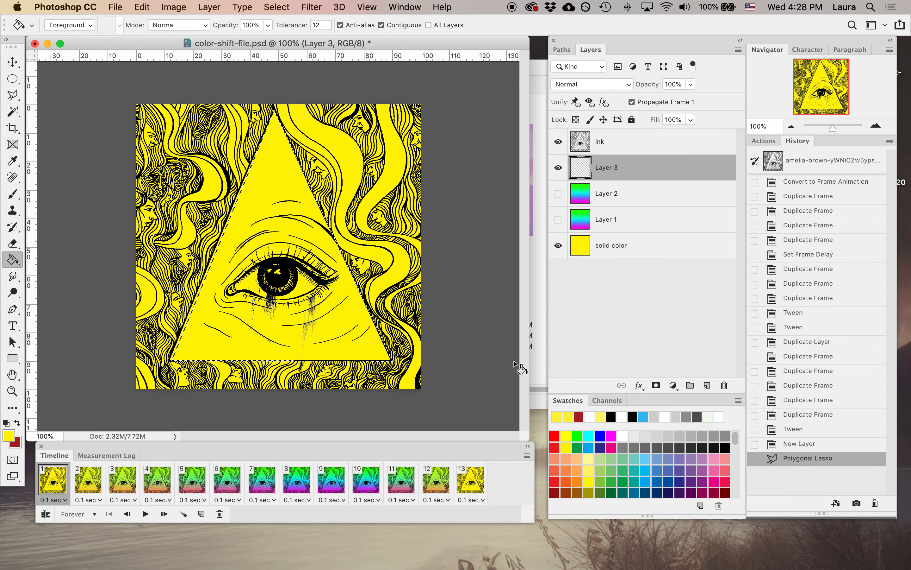
pyautogui.click(626, 436)
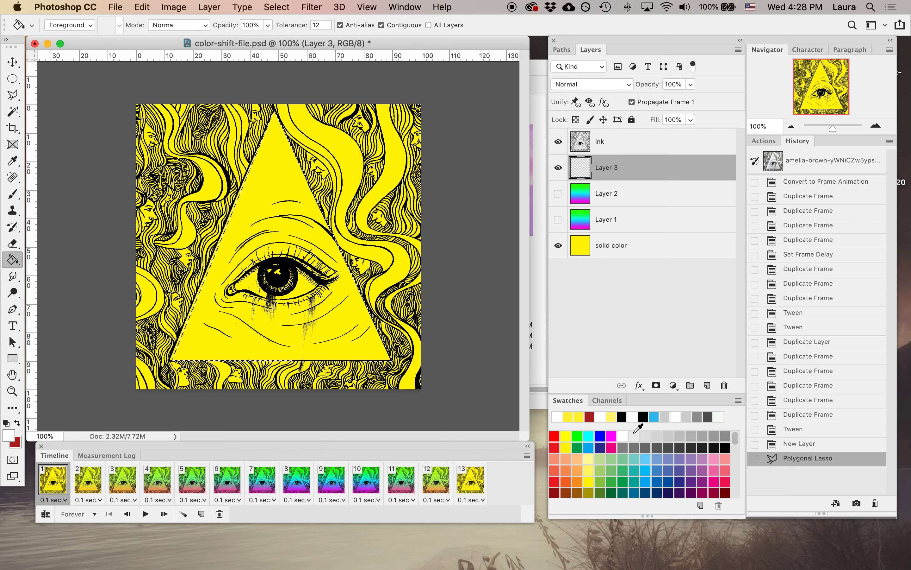
pyautogui.click(267, 247)
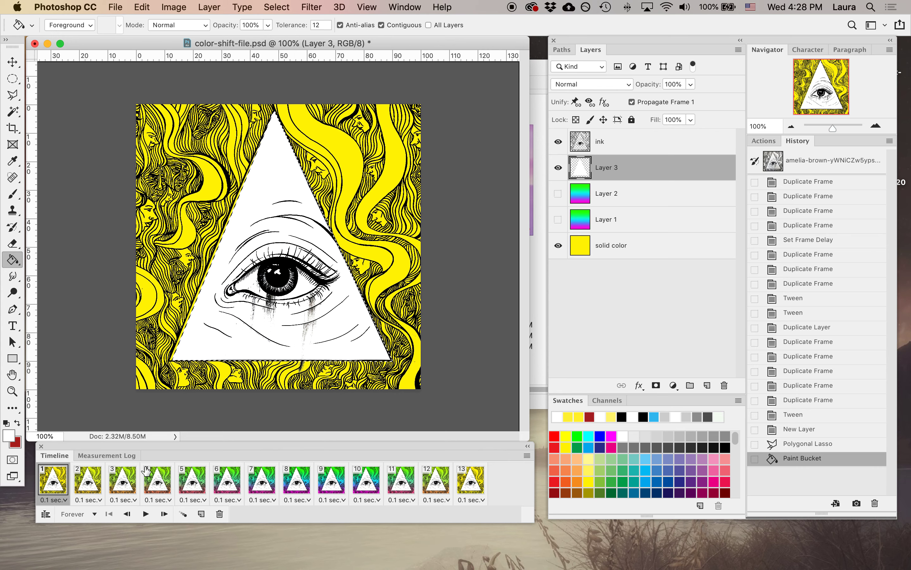
# Hide the white triangle layer, Layer 3, in frames 2 to 13
pyautogui.click(89, 487)
pyautogui.keyDown('shift'); pyautogui.click(471, 484); pyautogui.keyUp('shift')
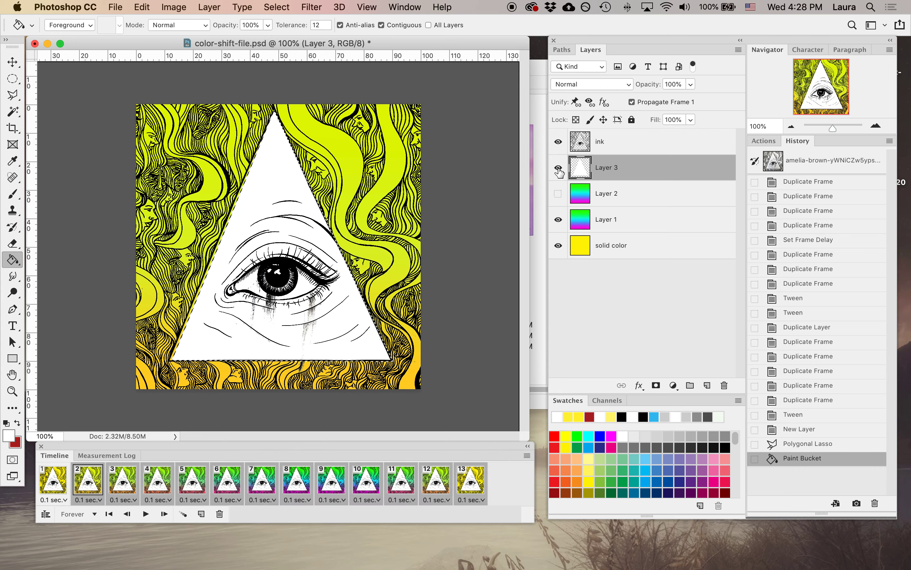
pyautogui.click(559, 169)
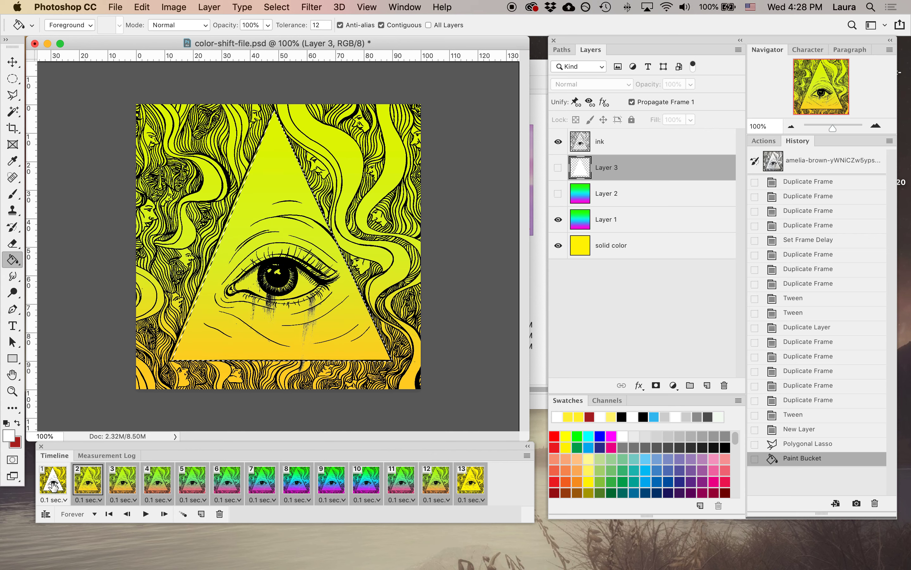
# Show the white triangle layer, Layer 3, in frames 7, 8 and 9
pyautogui.click(54, 486)
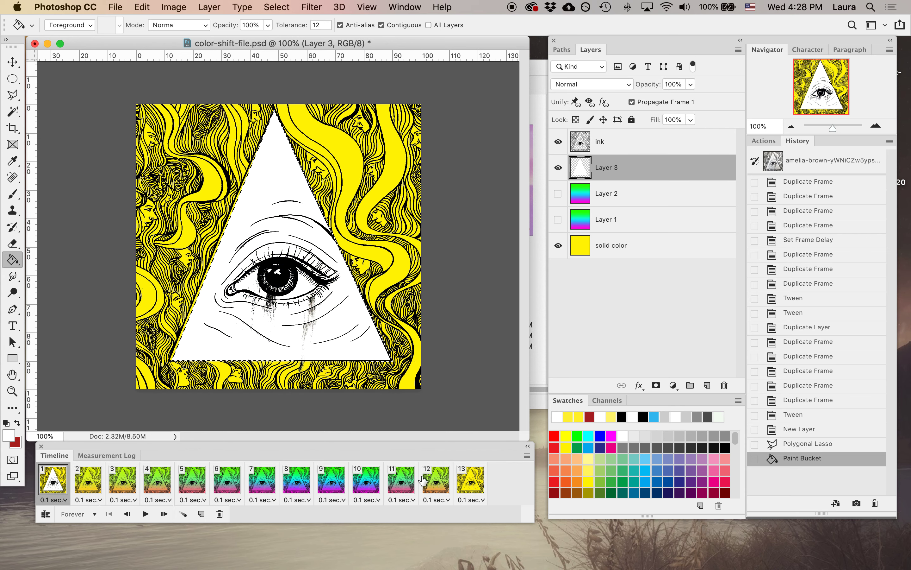
pyautogui.click(296, 483)
pyautogui.click(558, 167)
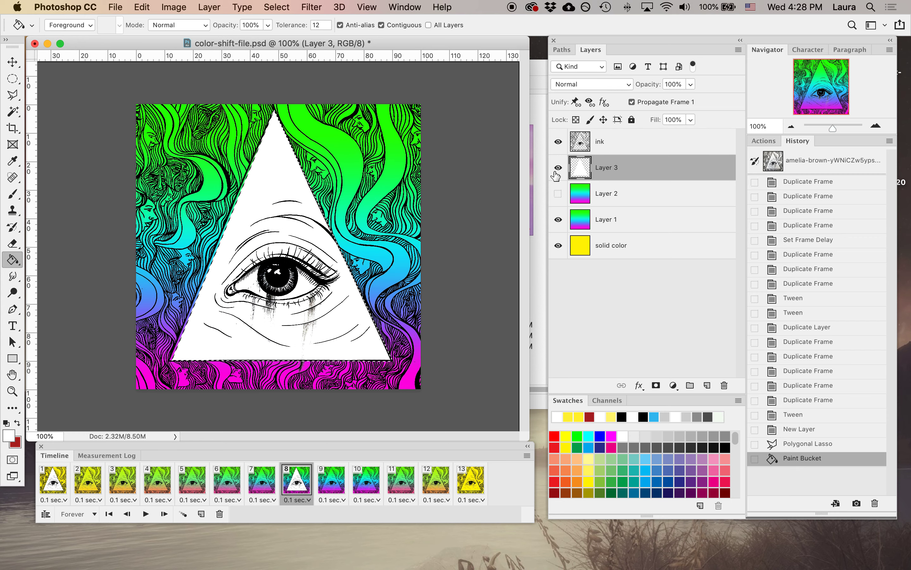
pyautogui.click(330, 485)
pyautogui.keyDown('shift'); pyautogui.click(263, 486); pyautogui.keyUp('shift')
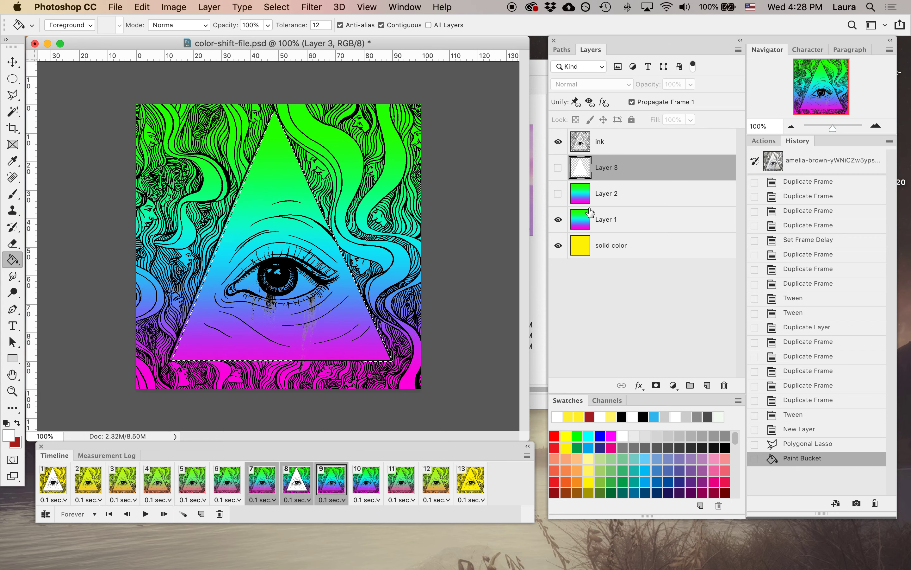
pyautogui.click(558, 168)
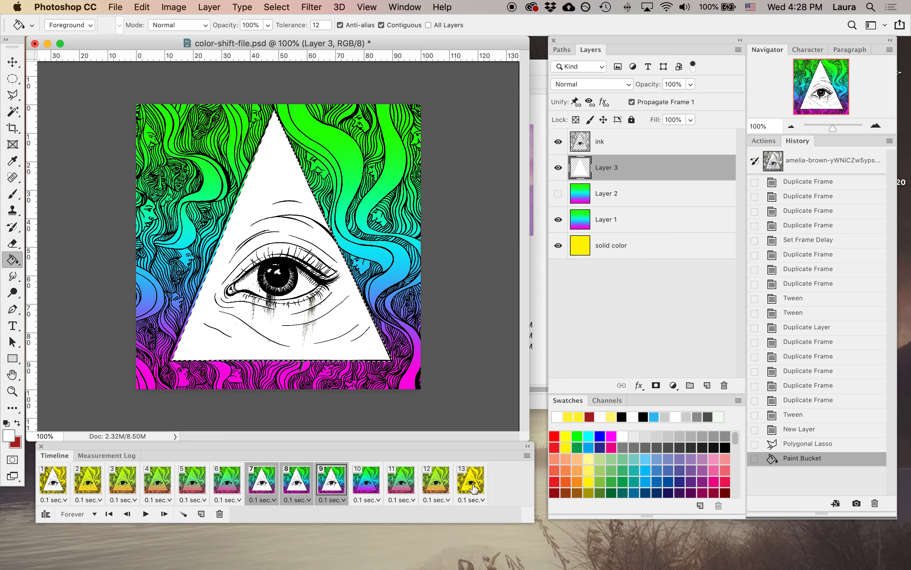
# Play the animation from frame 1 to check the white triangle flashes, and deselect the triangle
pyautogui.click(48, 483)
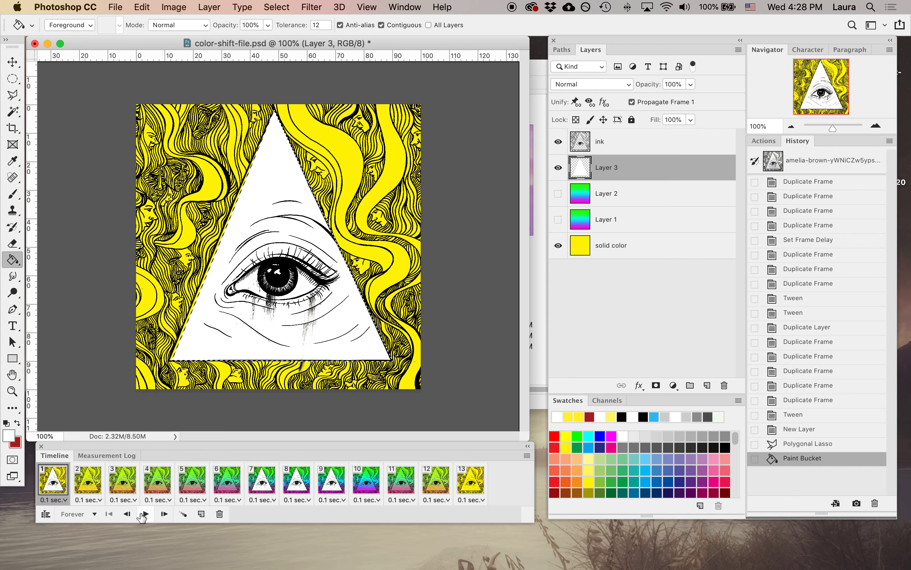
pyautogui.click(143, 515)
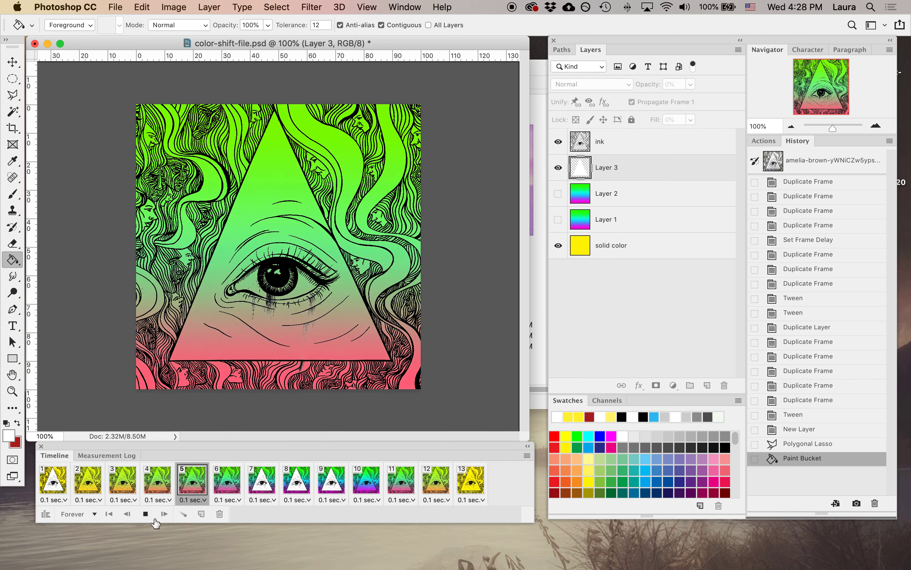
pyautogui.click(145, 514)
pyautogui.press('super+d')
# Compare frames 6 and 7 around the start of the white flash and play the animation again
pyautogui.click(262, 486)
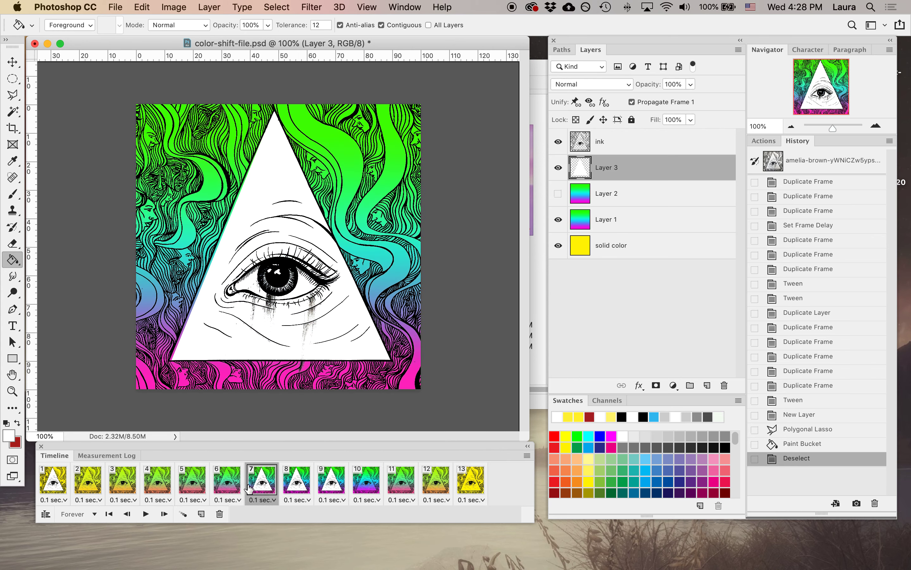
pyautogui.click(226, 486)
pyautogui.click(258, 488)
pyautogui.click(228, 488)
pyautogui.click(258, 489)
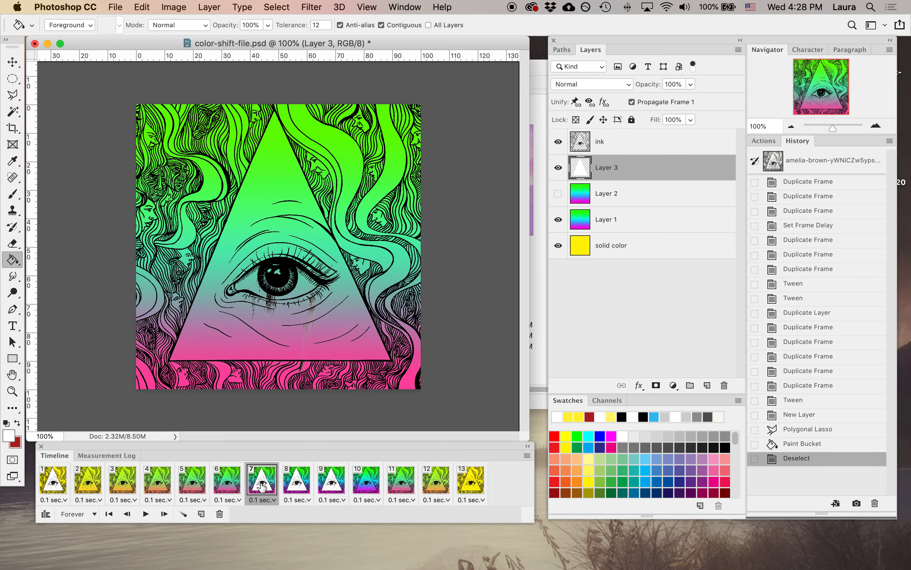
pyautogui.click(145, 514)
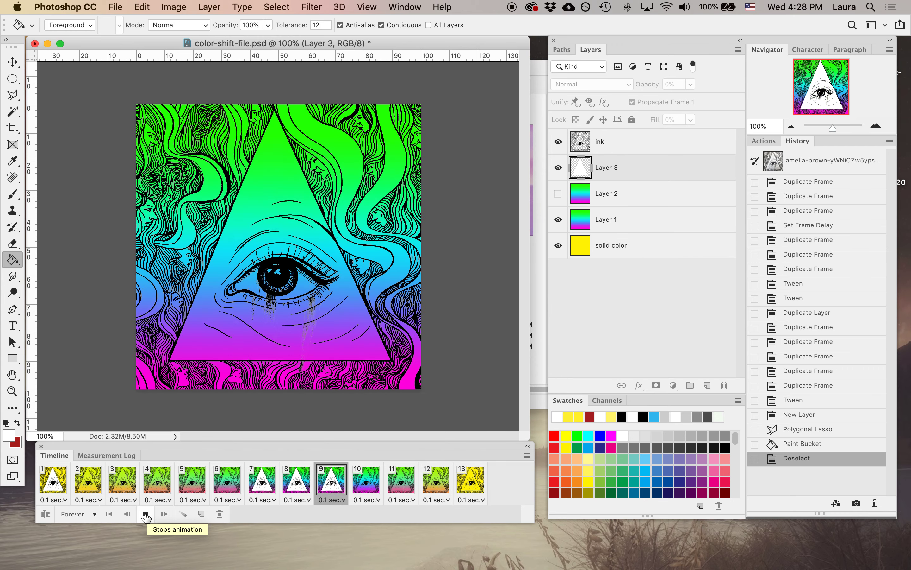
pyautogui.click(146, 514)
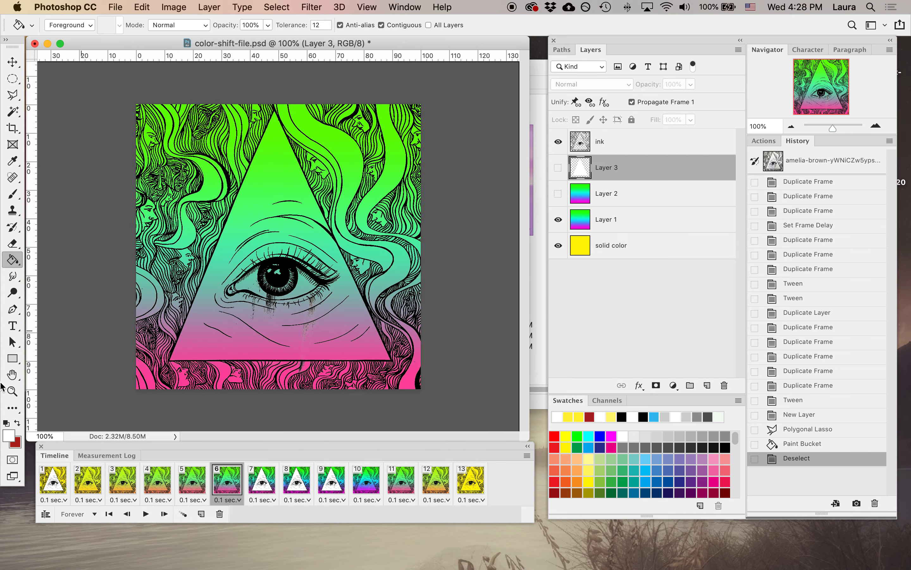
# Save the document and set up a Save for Web (Legacy) export with the GIF 128 Dithered preset
pyautogui.click(116, 7)
pyautogui.click(135, 125)
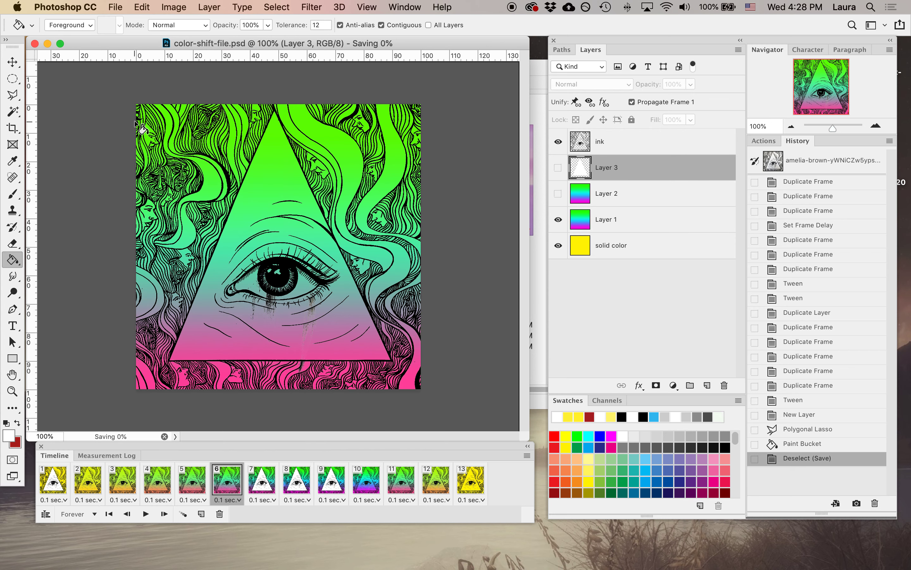
pyautogui.click(115, 7)
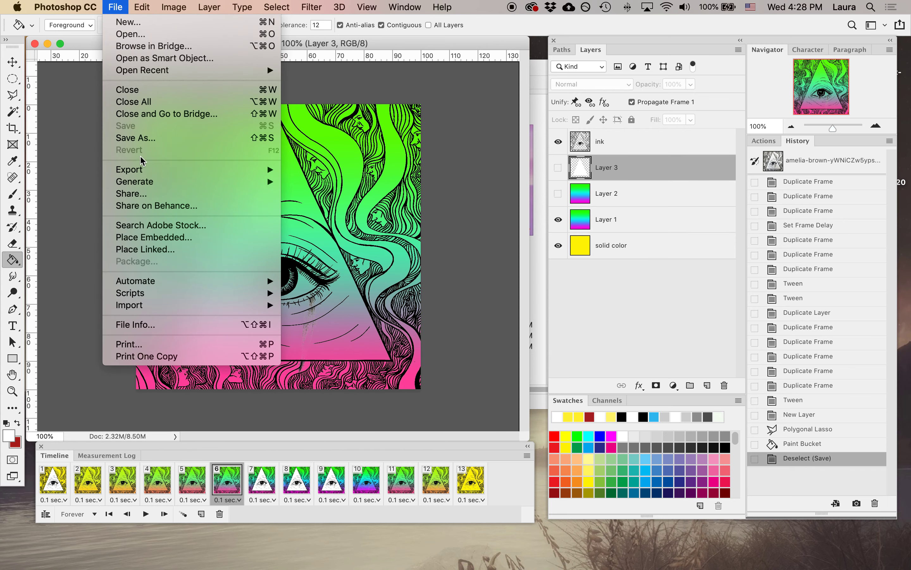
pyautogui.moveTo(144, 169)
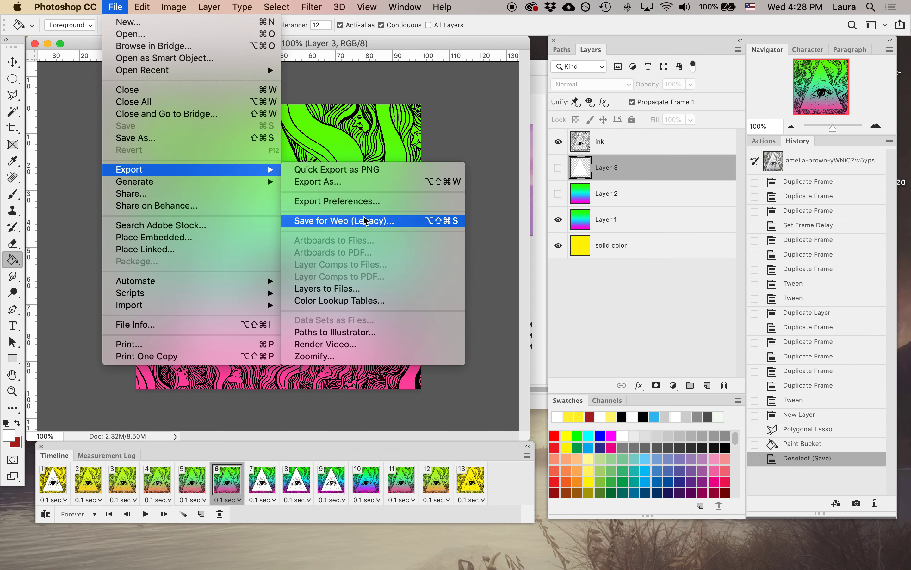
pyautogui.click(416, 222)
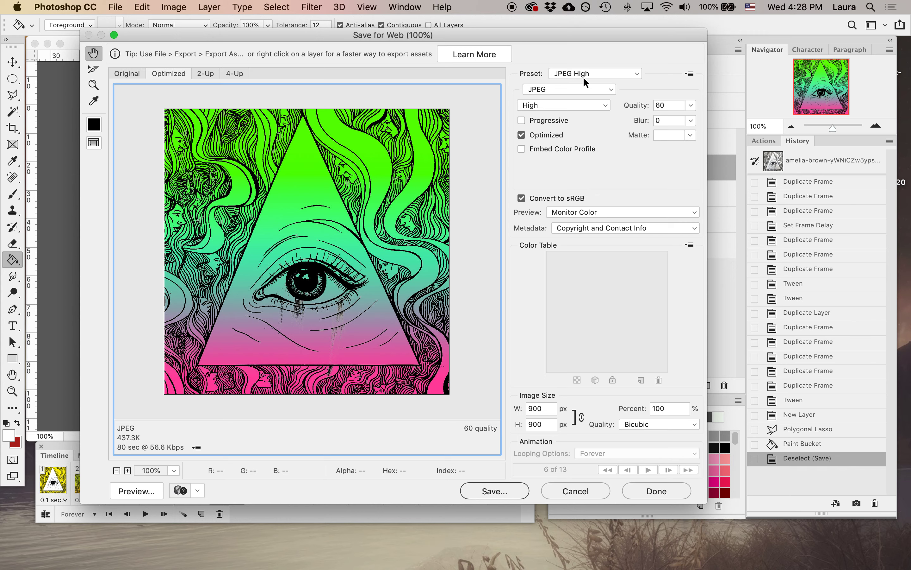
pyautogui.click(599, 75)
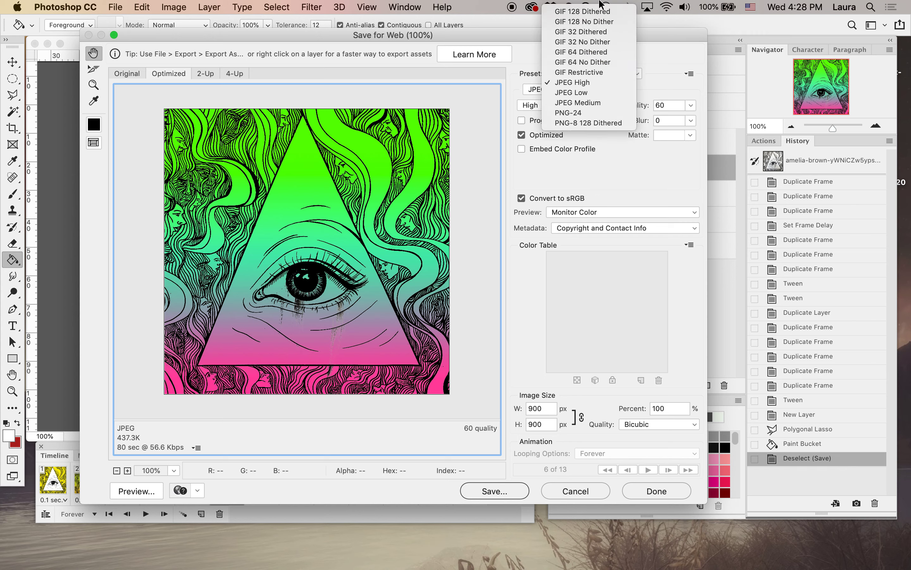
pyautogui.click(599, 11)
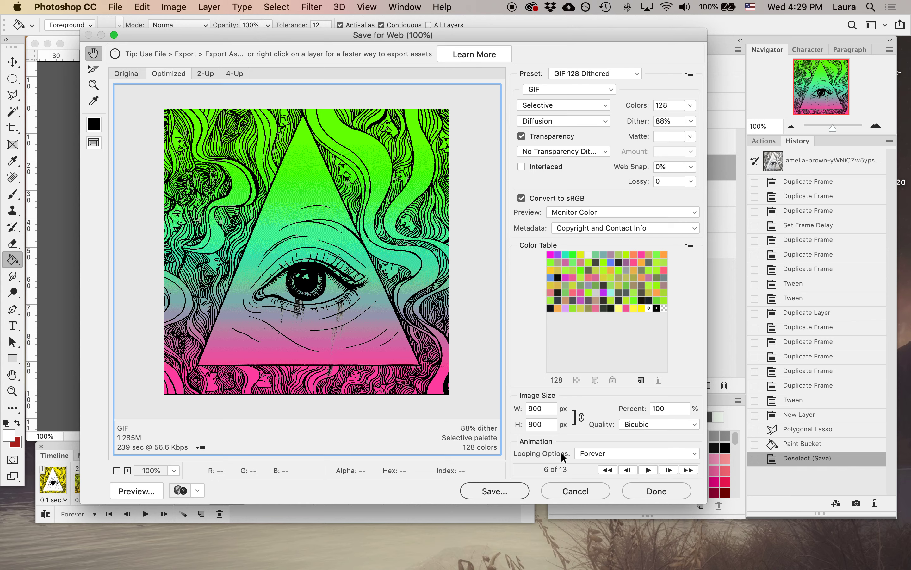
# Set the GIF's looping option to Forever and preview the animation in the export dialog
pyautogui.click(607, 453)
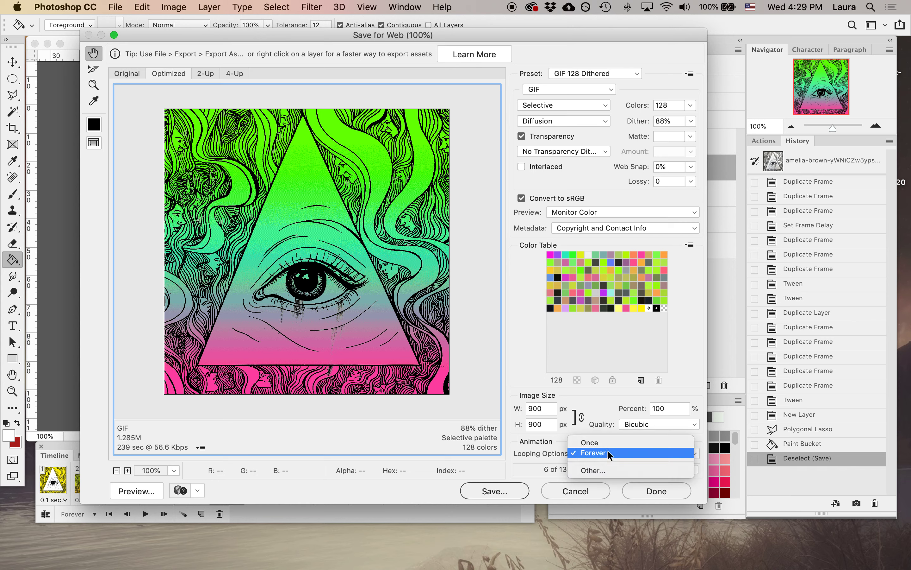
pyautogui.click(581, 453)
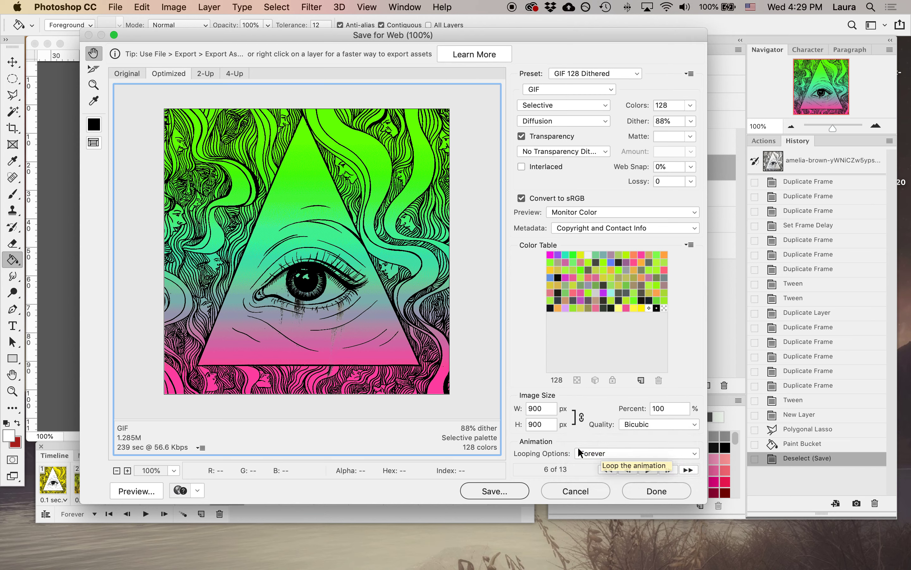
pyautogui.click(648, 469)
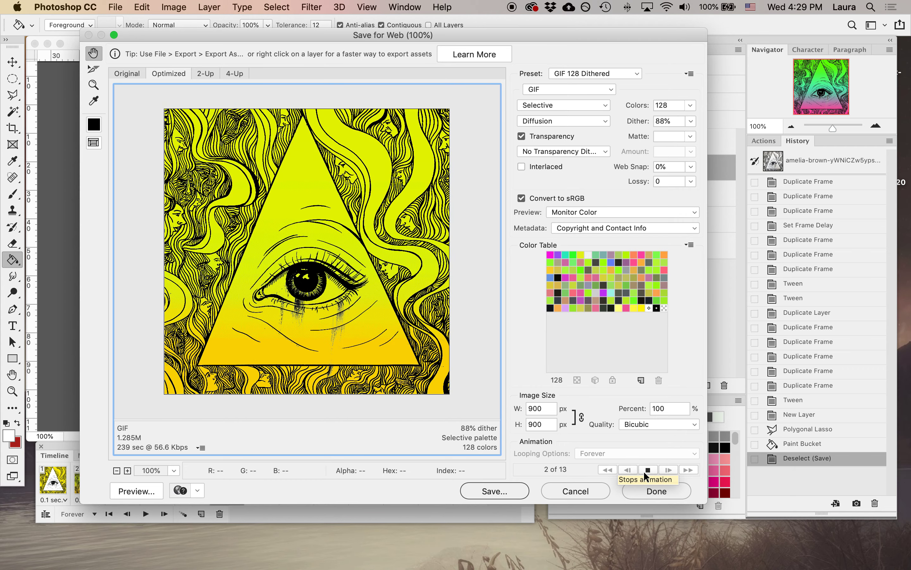
# Stop the preview and save the optimized animation to the Desktop as color-shift-file.gif
pyautogui.click(647, 469)
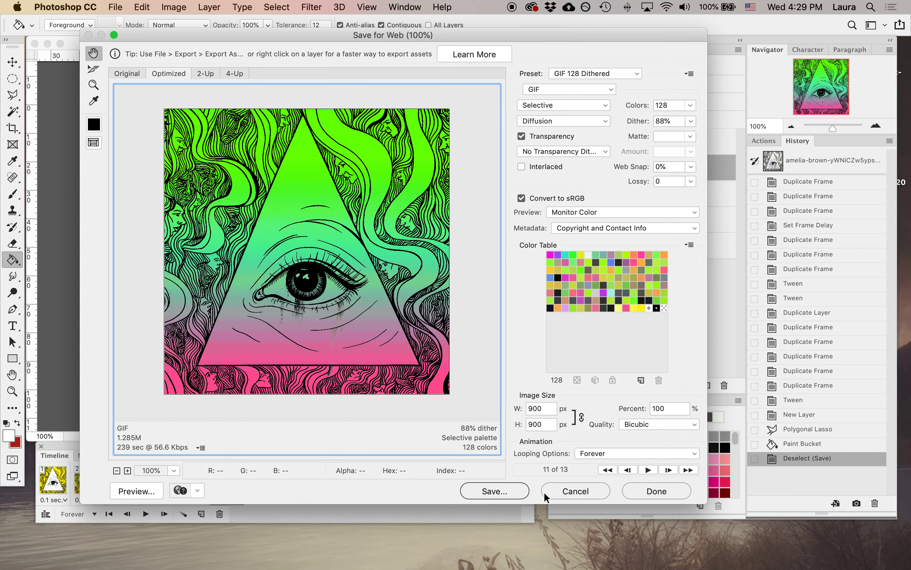
pyautogui.click(507, 489)
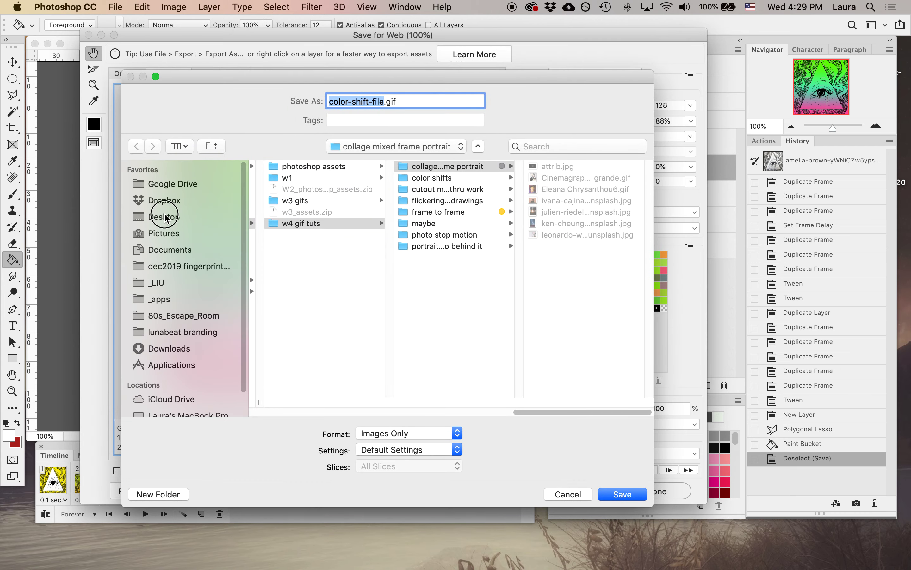
pyautogui.click(165, 217)
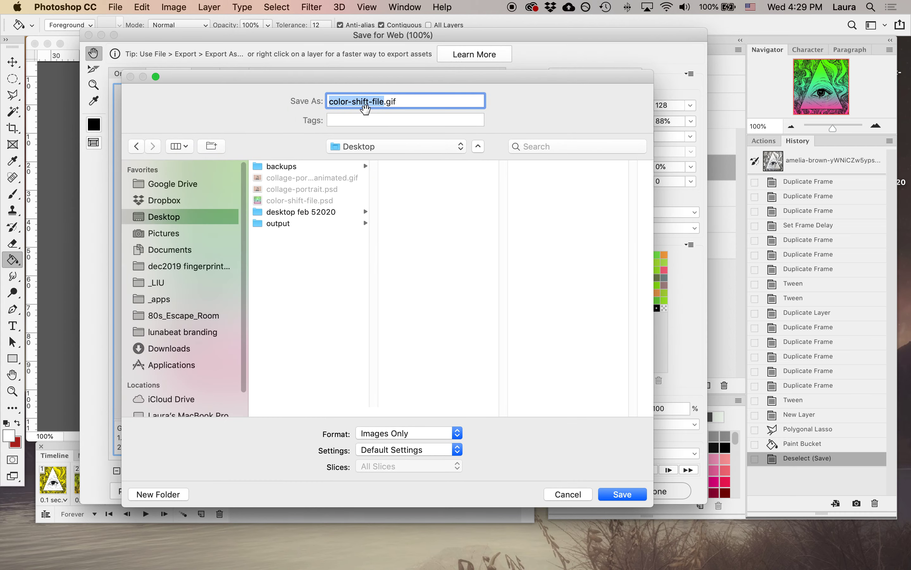
pyautogui.click(623, 497)
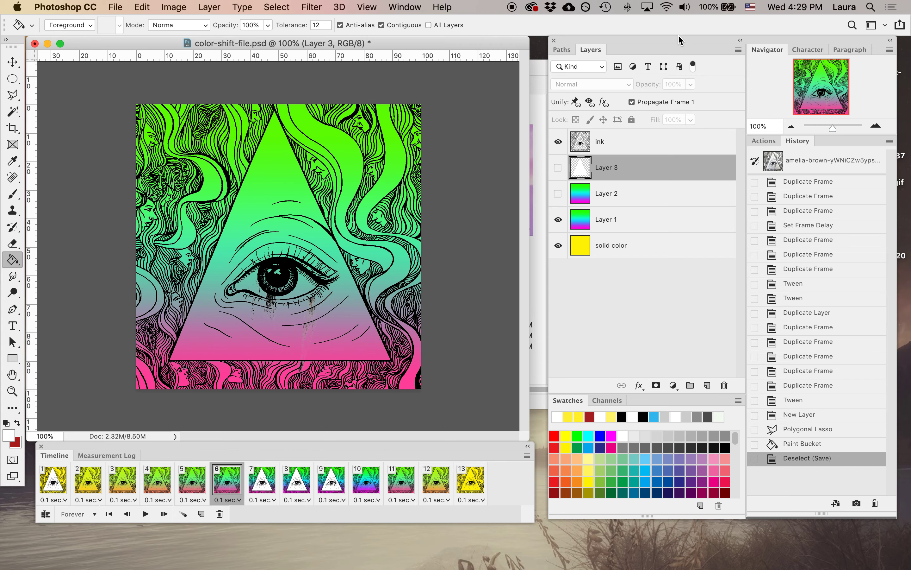
# Switch to Finder and preview the exported color-shift-file.gif from the Desktop folder with Quick Look
pyautogui.click(898, 61)
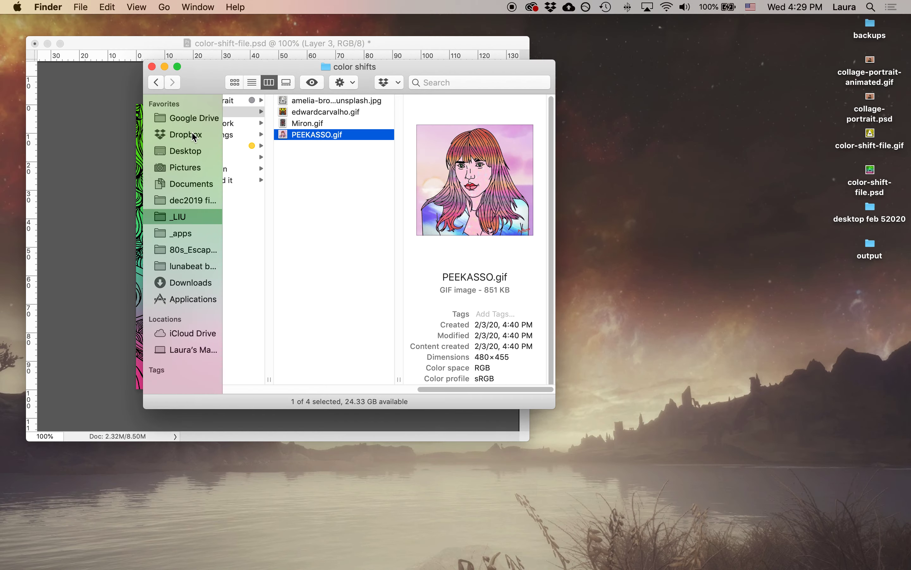
pyautogui.click(188, 151)
pyautogui.click(279, 134)
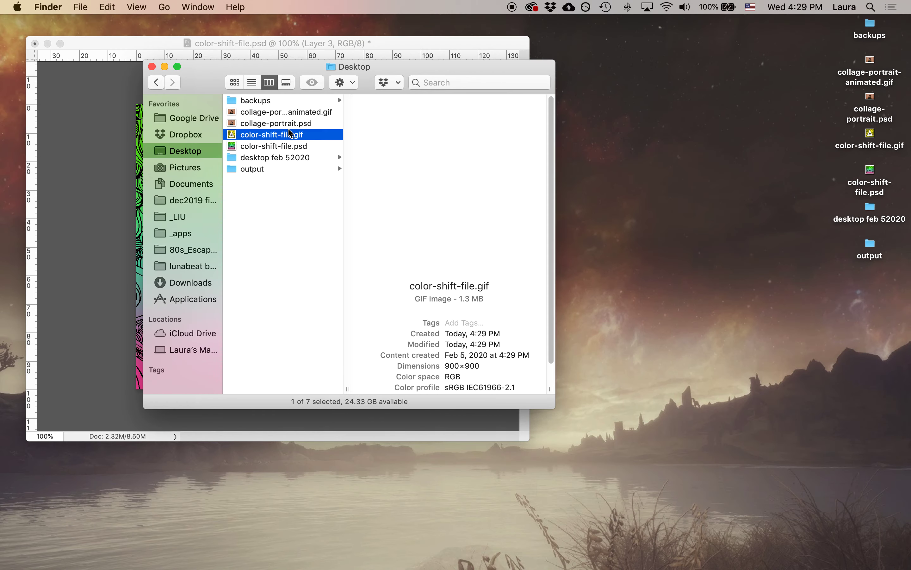
pyautogui.click(311, 82)
pyautogui.moveTo(429, 64); pyautogui.dragTo(408, 31)
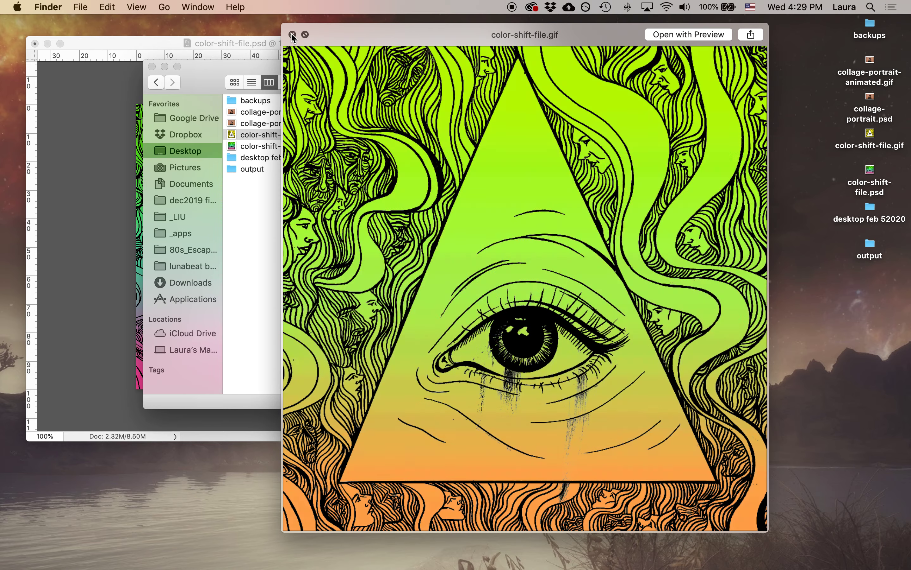
pyautogui.press('space')
pyautogui.click(323, 295)
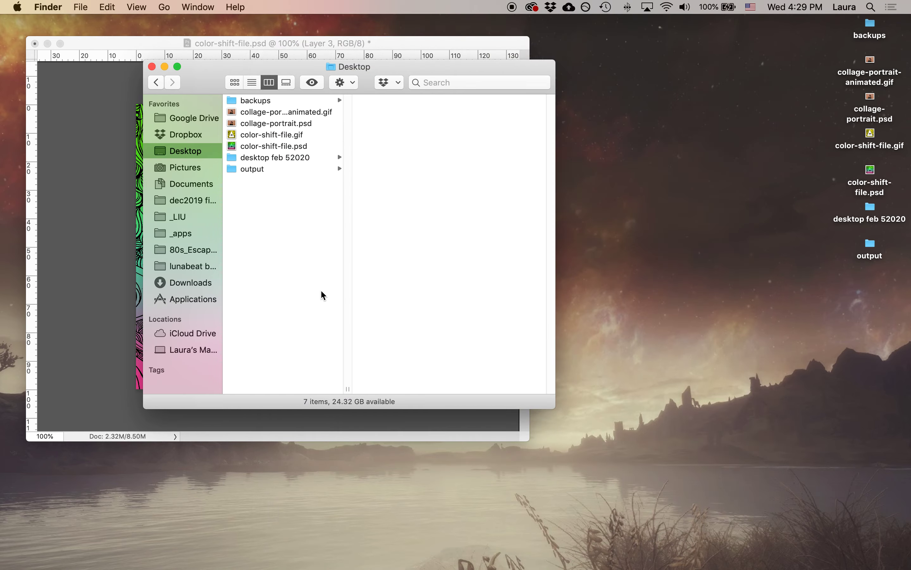
# Move the Finder window off the artwork and switch back to the color-shift-file.psd document in Photoshop
pyautogui.moveTo(201, 89); pyautogui.dragTo(403, 192)
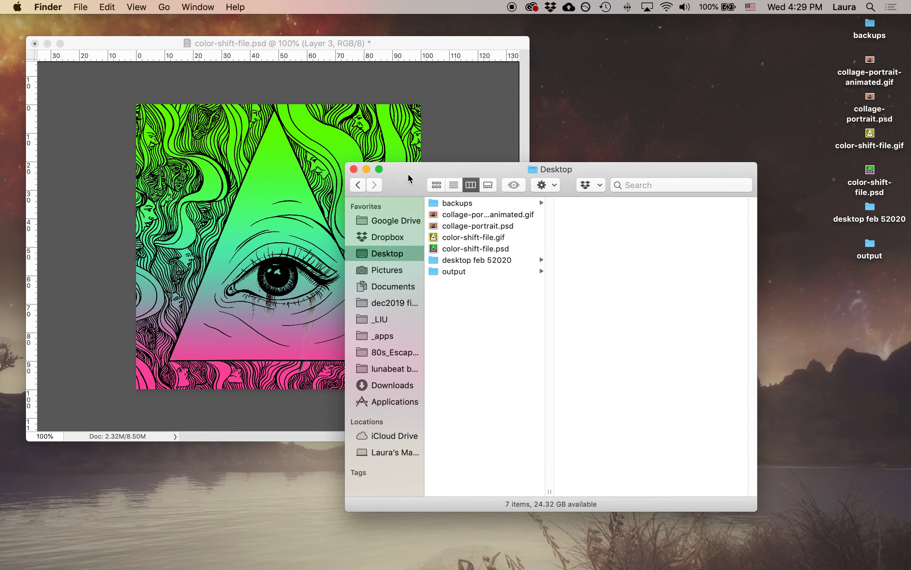
pyautogui.click(444, 103)
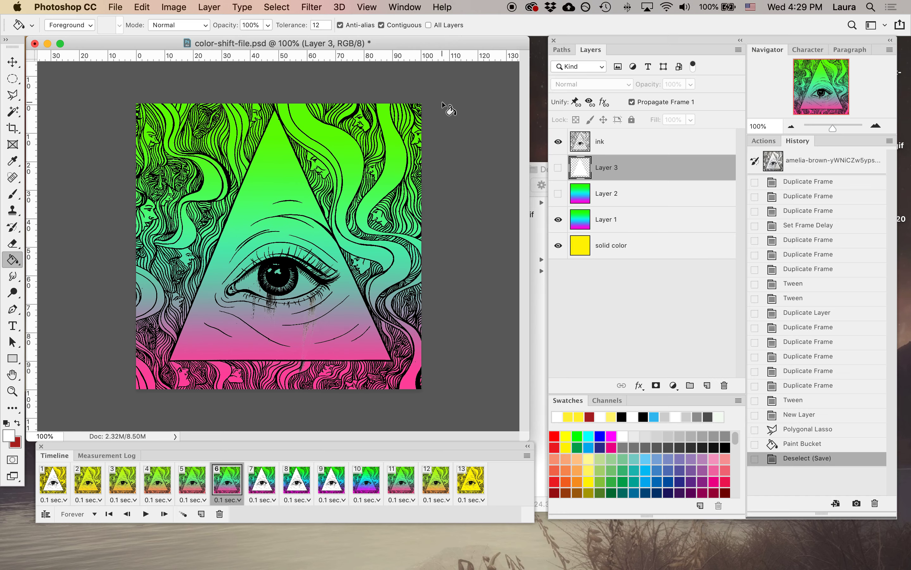